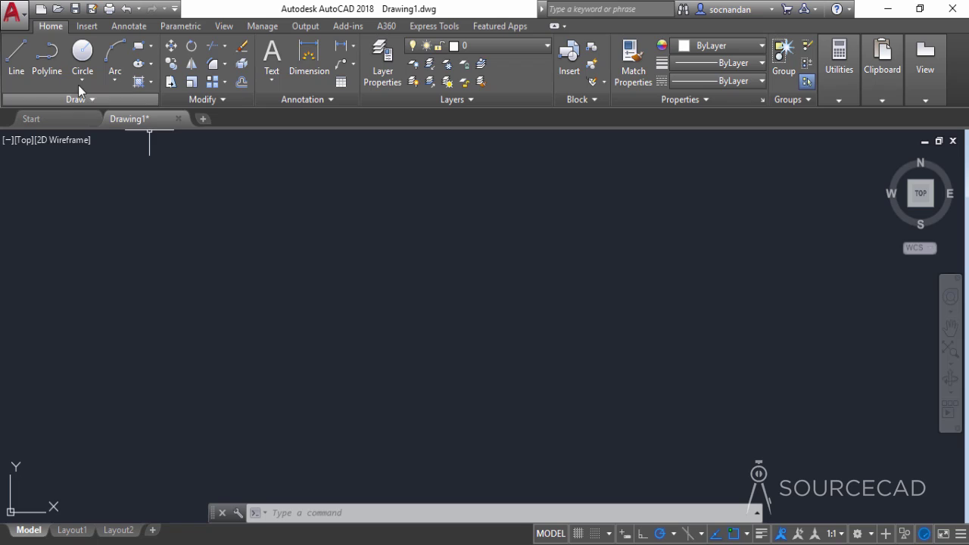
# Step: Draw a 70-unit horizontal line
pyautogui.click(16, 57)
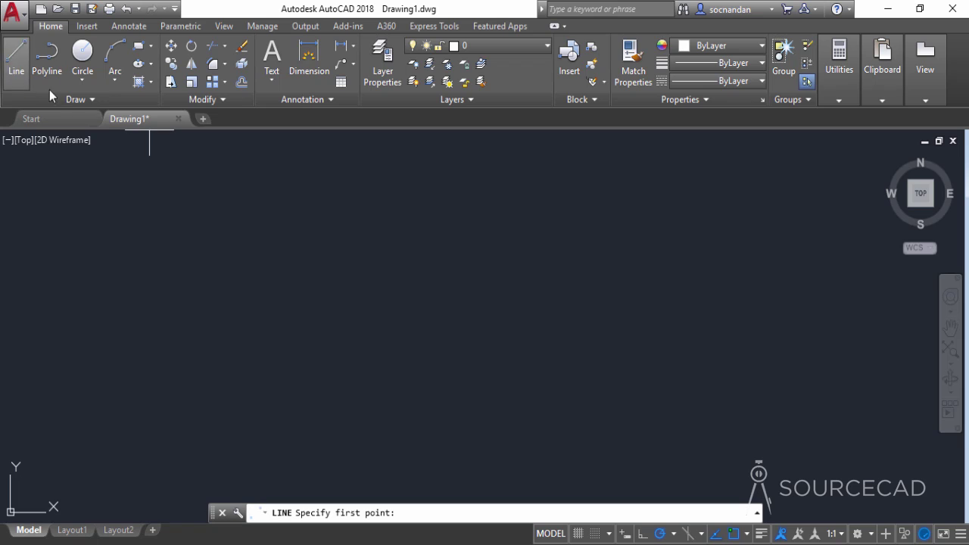
pyautogui.click(313, 305)
pyautogui.write('70')
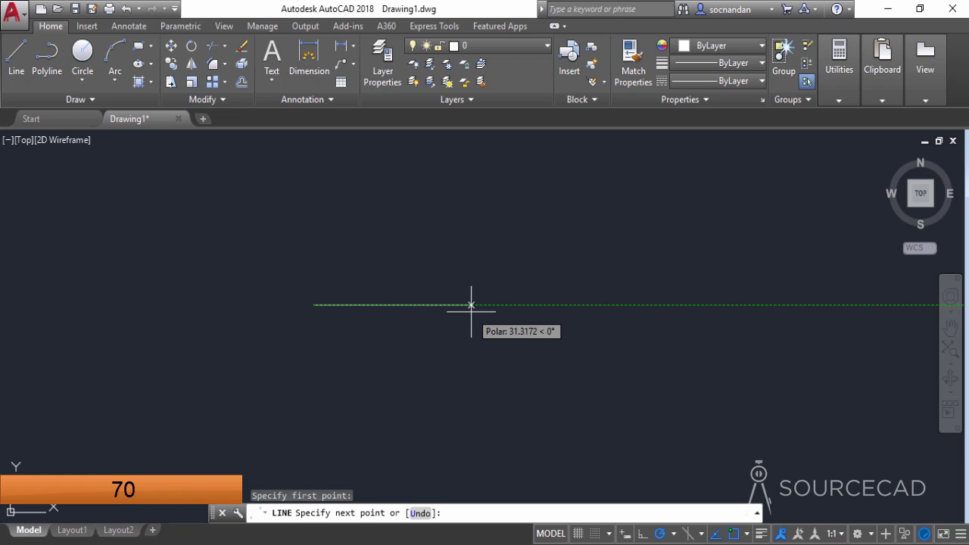
pyautogui.press('Return')
pyautogui.press('Return')
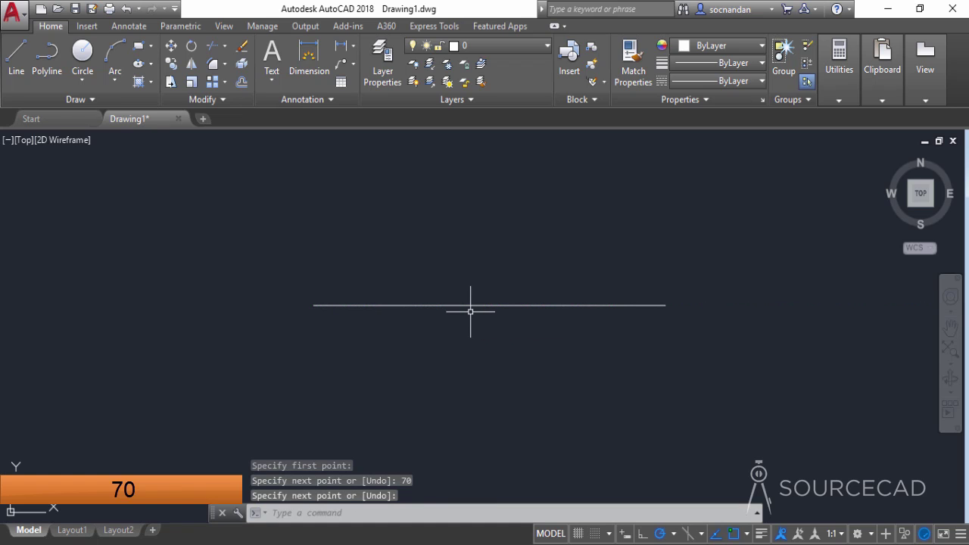
# Step: Add a 5-unit vertical reference line from the long line's left end
pyautogui.click(18, 64)
pyautogui.click(314, 305)
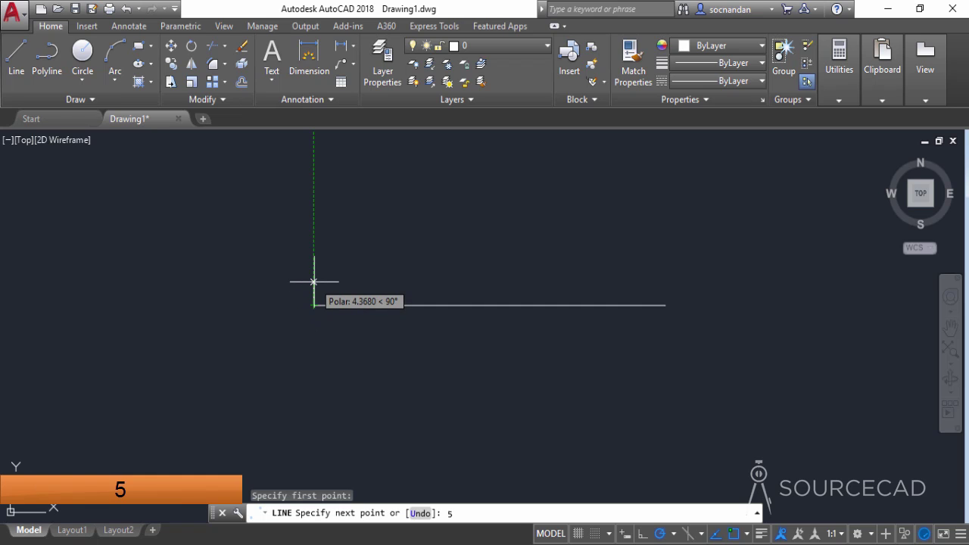
pyautogui.press('Return')
pyautogui.press('Return')
pyautogui.press('Return')
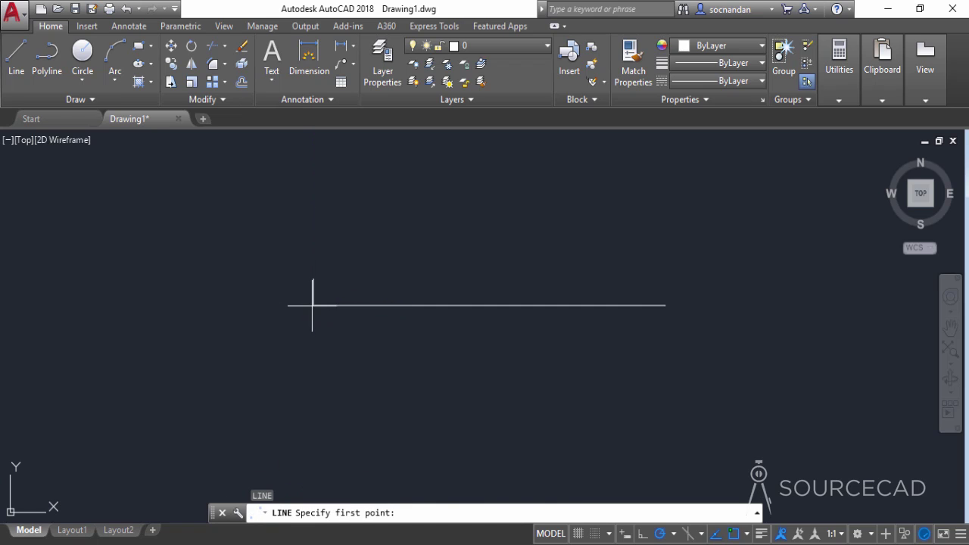
pyautogui.click(313, 306)
pyautogui.write('5')
pyautogui.press('Return')
pyautogui.press('Return')
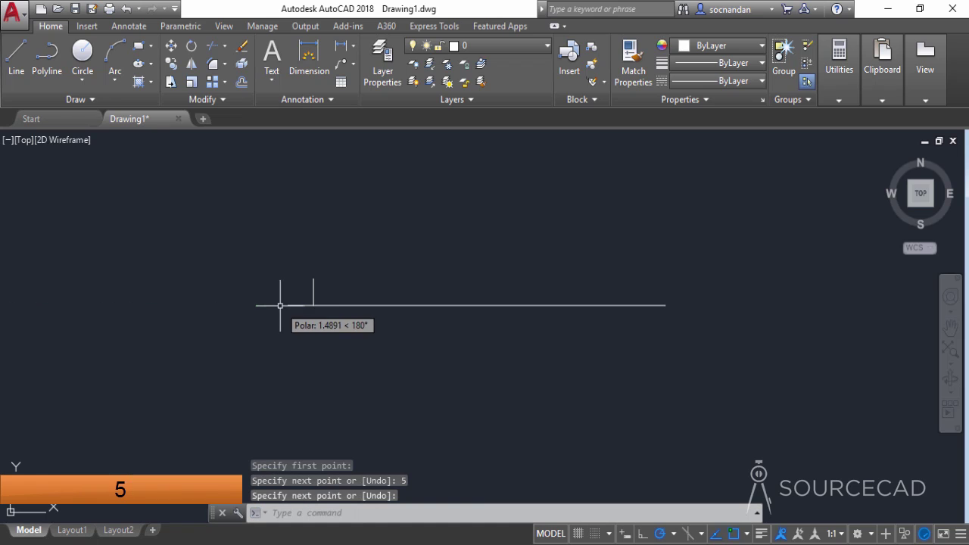
# Step: Draw two radius-10 circles, centred on the vertical segment's top and the short segment's end
pyautogui.click(82, 57)
pyautogui.click(313, 280)
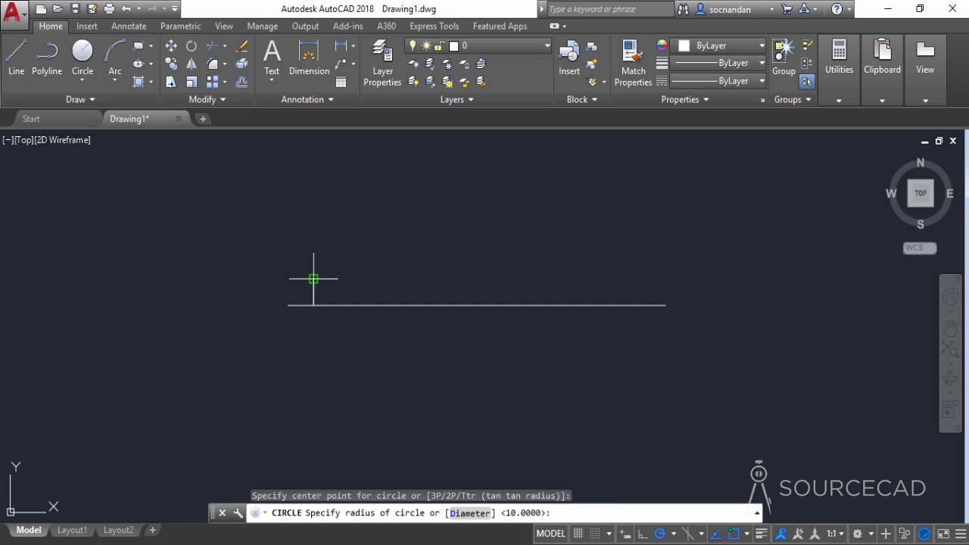
pyautogui.write('10')
pyautogui.press('Return')
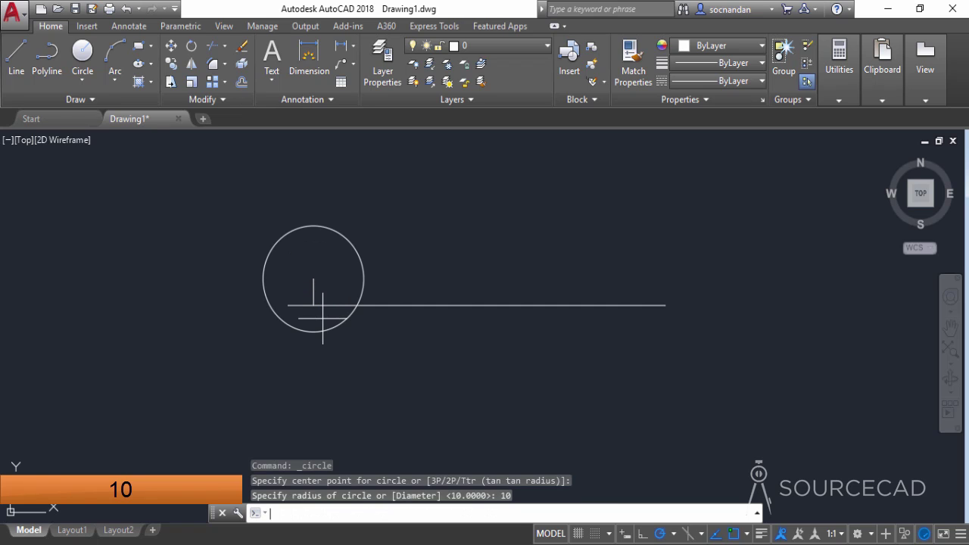
pyautogui.press('Return')
pyautogui.click(289, 305)
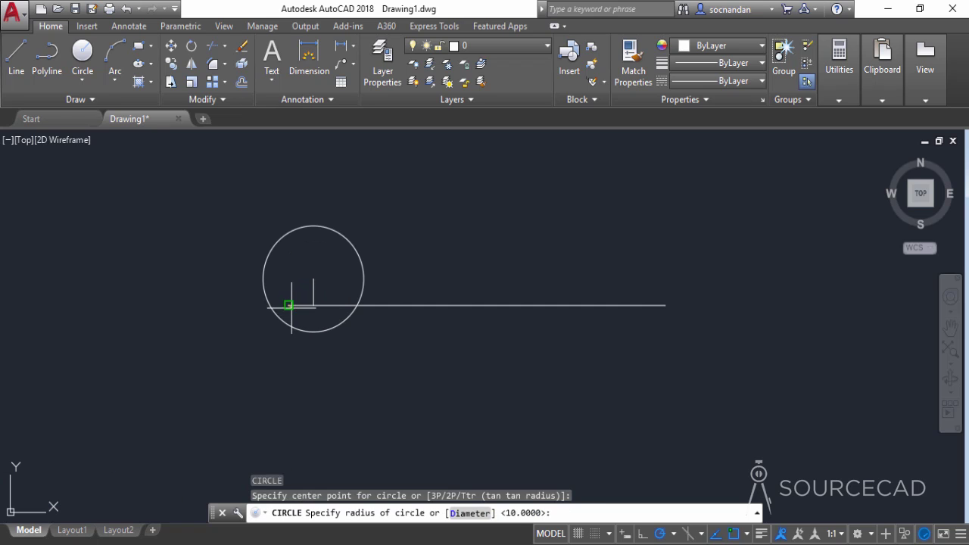
pyautogui.write('10')
pyautogui.press('Return')
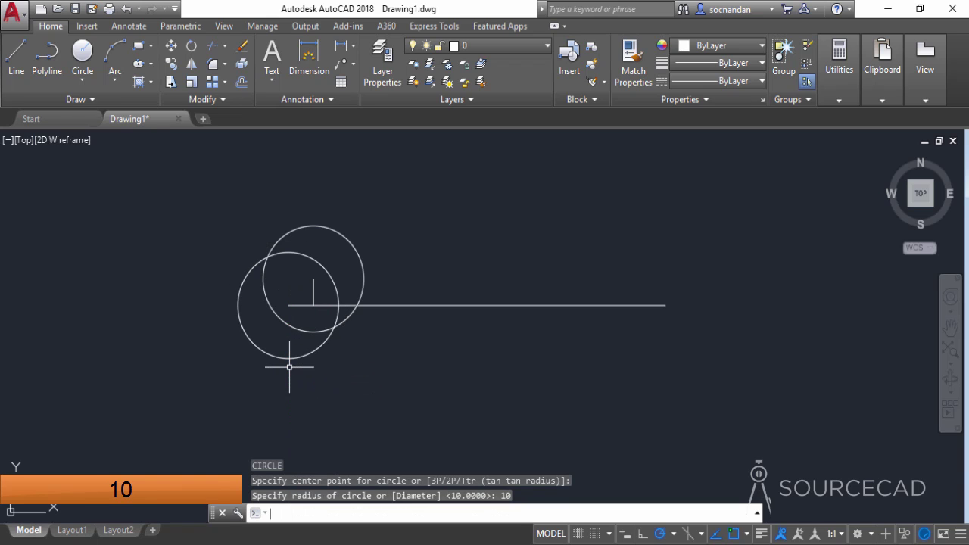
pyautogui.write('ml')
pyautogui.press('Return')
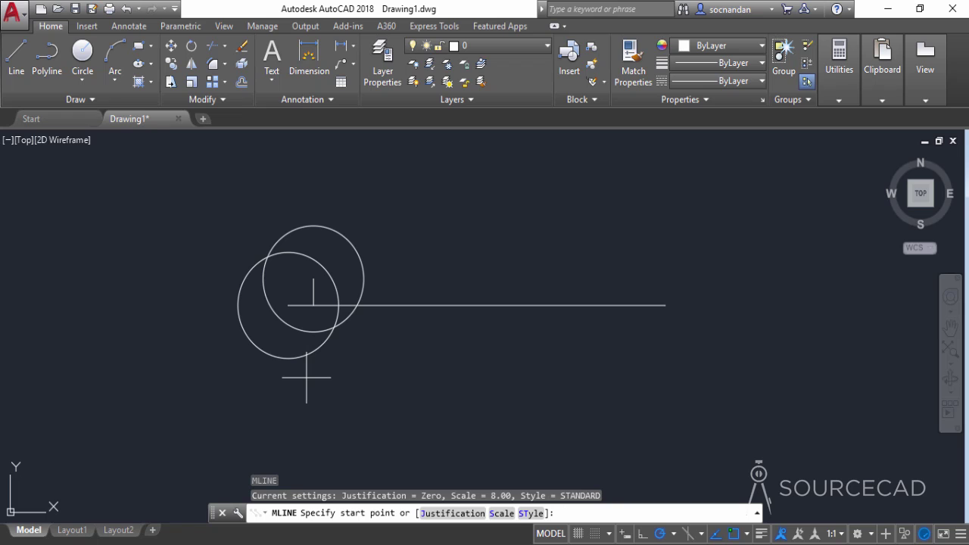
# Step: Draw a zero-justified, scale-8 multiline from the upper circle's centre to the lower circle's centre
pyautogui.click(452, 514)
pyautogui.click(459, 514)
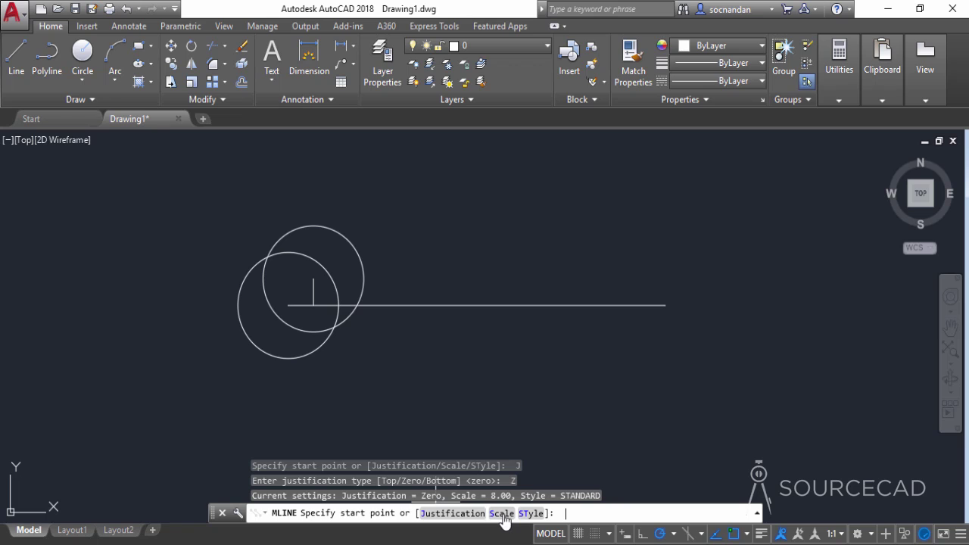
pyautogui.click(501, 514)
pyautogui.write('8')
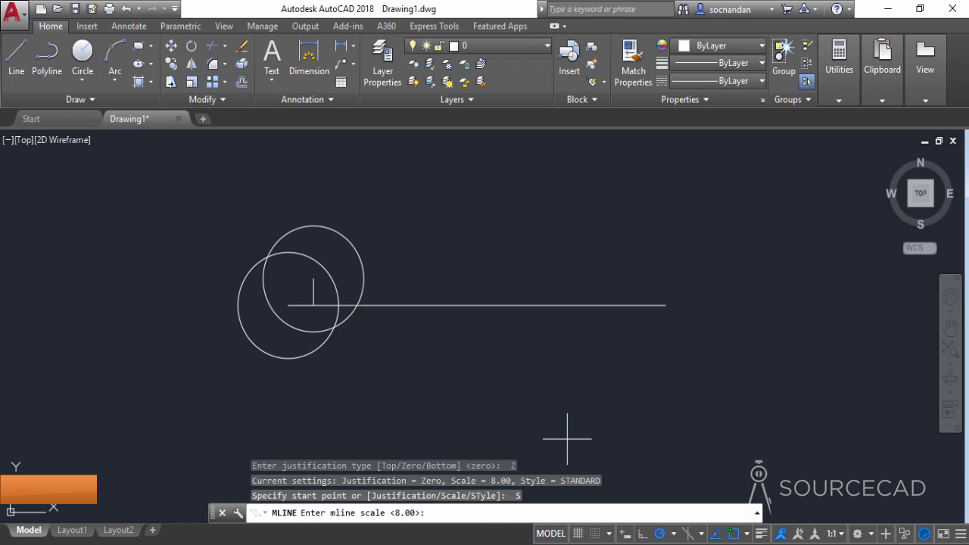
pyautogui.press('Return')
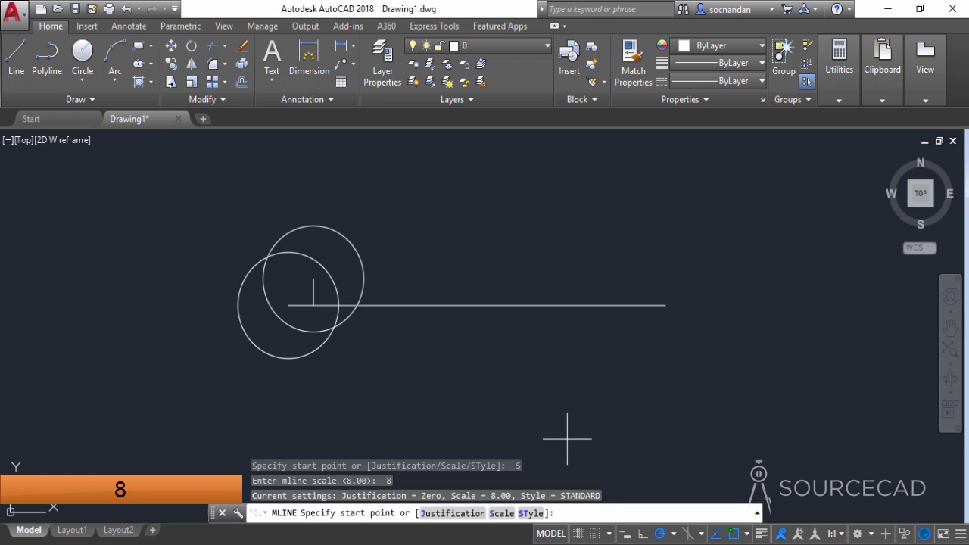
pyautogui.click(314, 279)
pyautogui.click(287, 305)
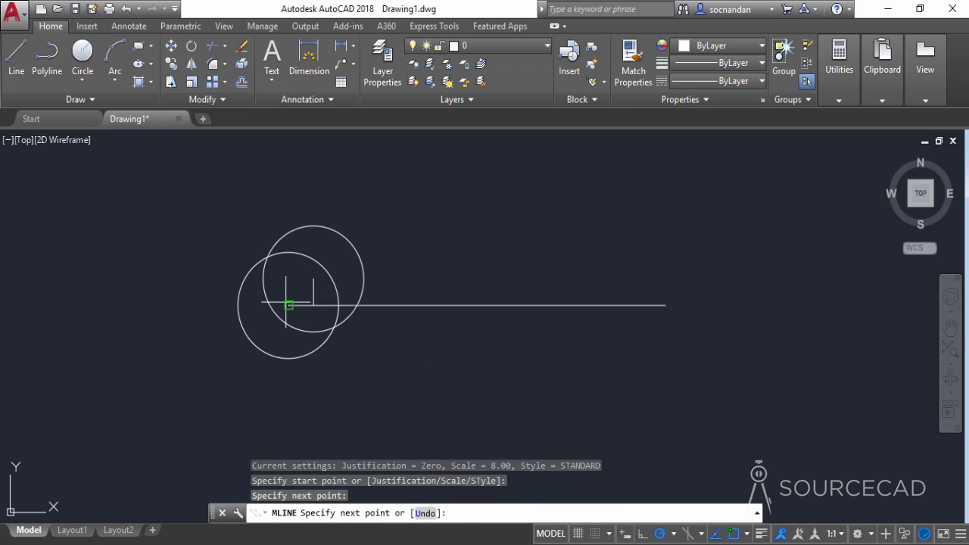
pyautogui.press('Return')
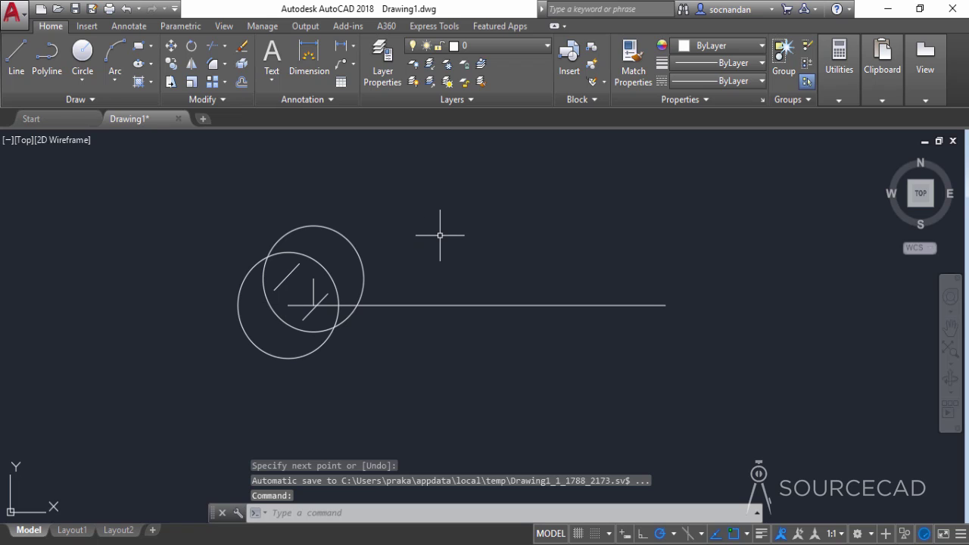
# Step: Extend the multiline's diagonal line ends out to the circle outlines
pyautogui.click(226, 48)
pyautogui.click(243, 99)
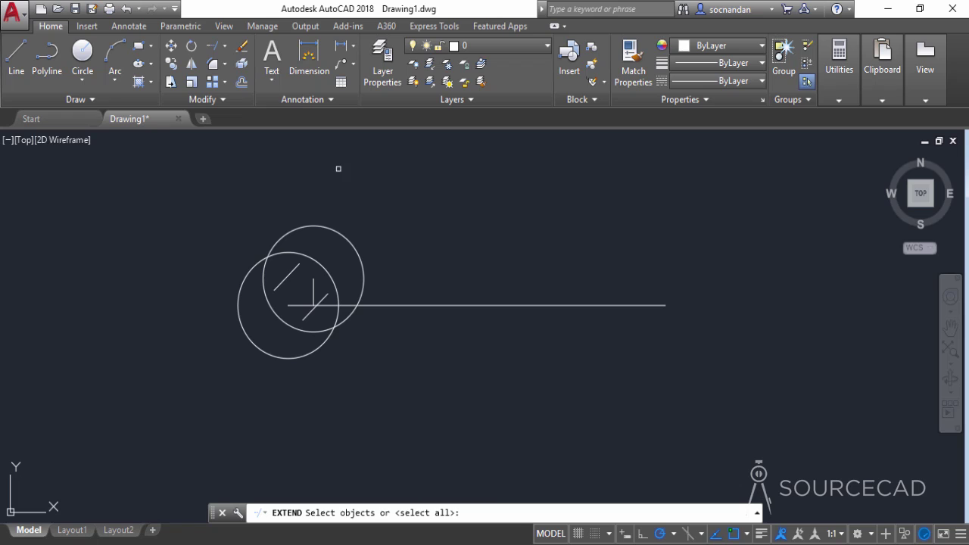
pyautogui.press('Return')
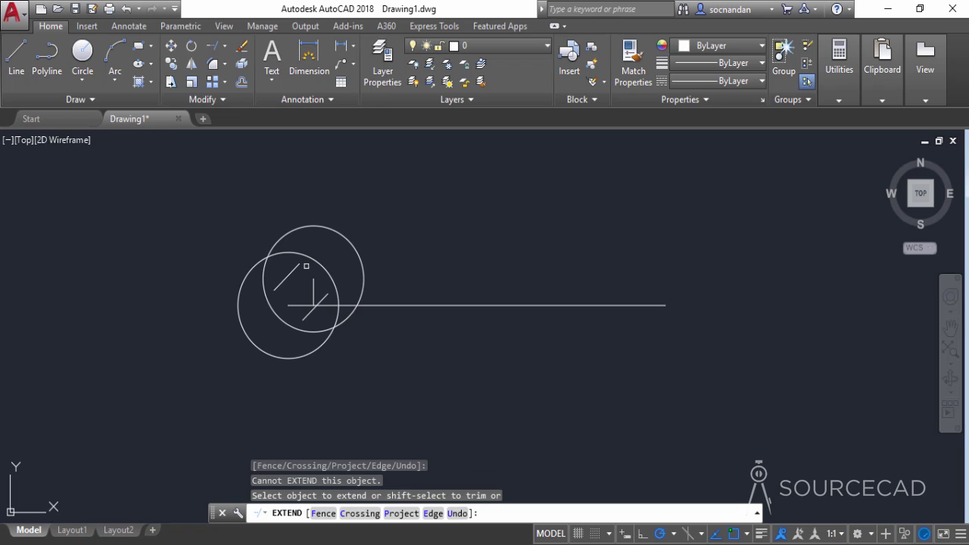
pyautogui.click(279, 288)
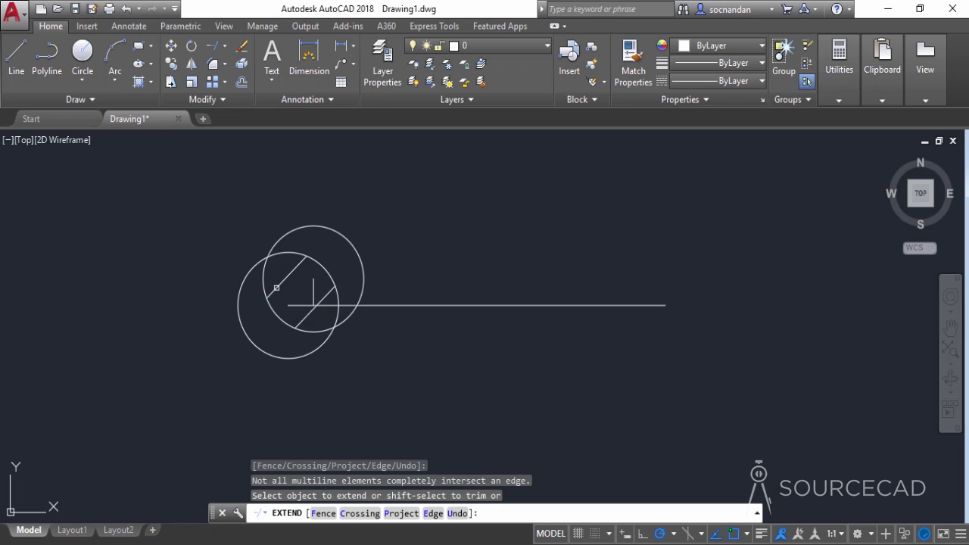
pyautogui.click(330, 269)
pyautogui.press('Return')
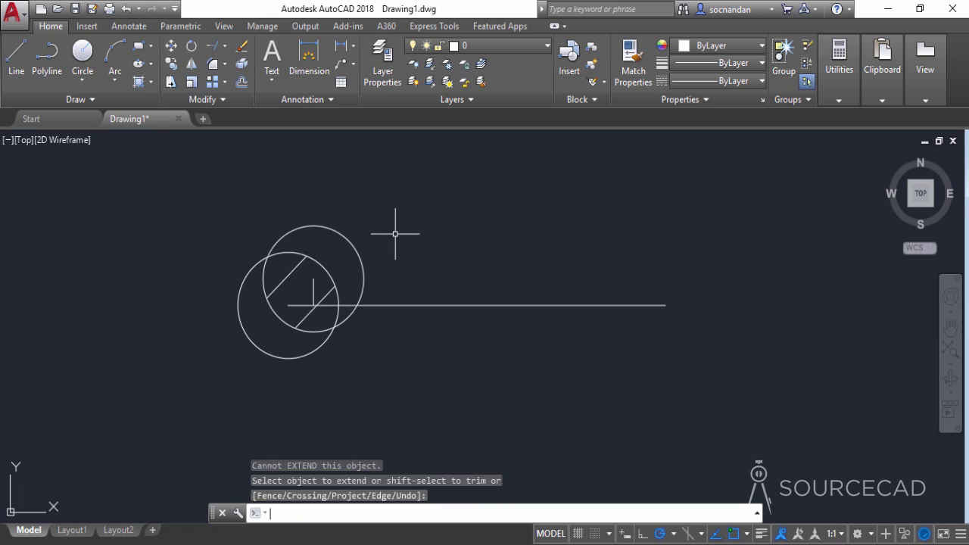
pyautogui.click(225, 46)
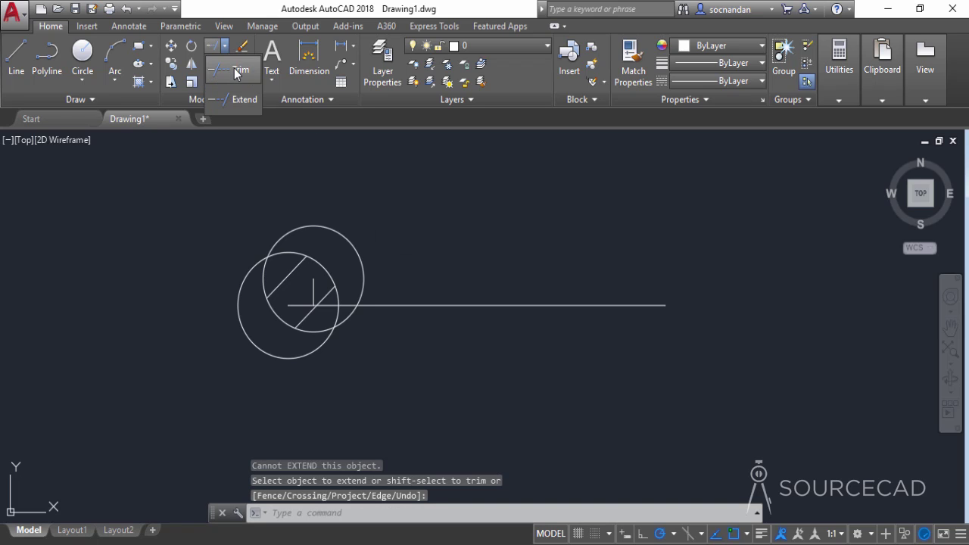
# Step: Trim the arcs between the diagonal lines to cut the jaw opening
pyautogui.click(236, 71)
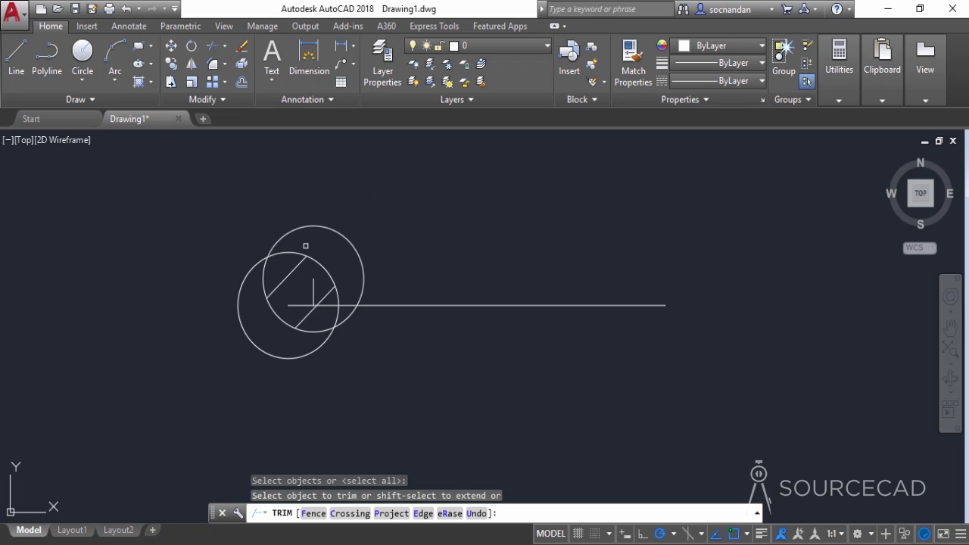
pyautogui.click(295, 253)
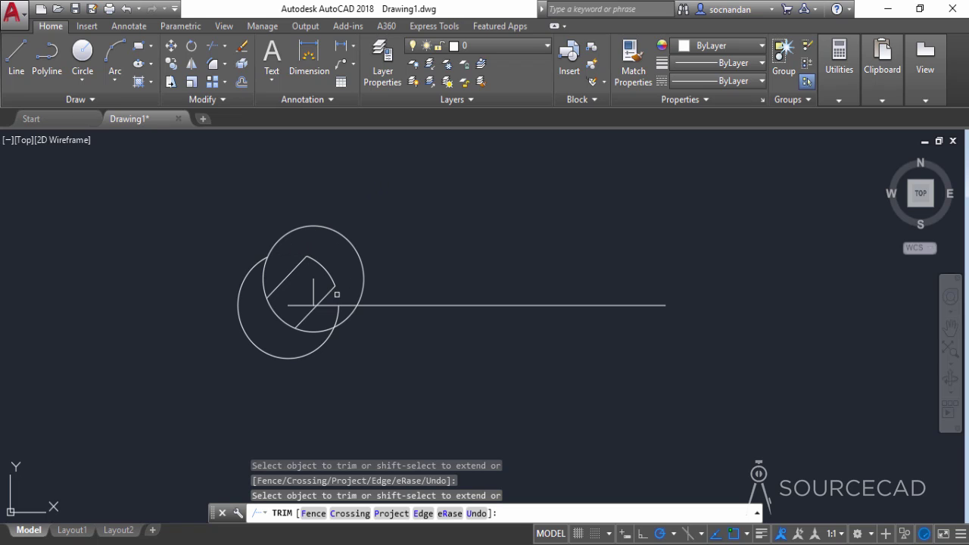
pyautogui.click(294, 319)
pyautogui.rightClick(364, 230)
pyautogui.click(378, 243)
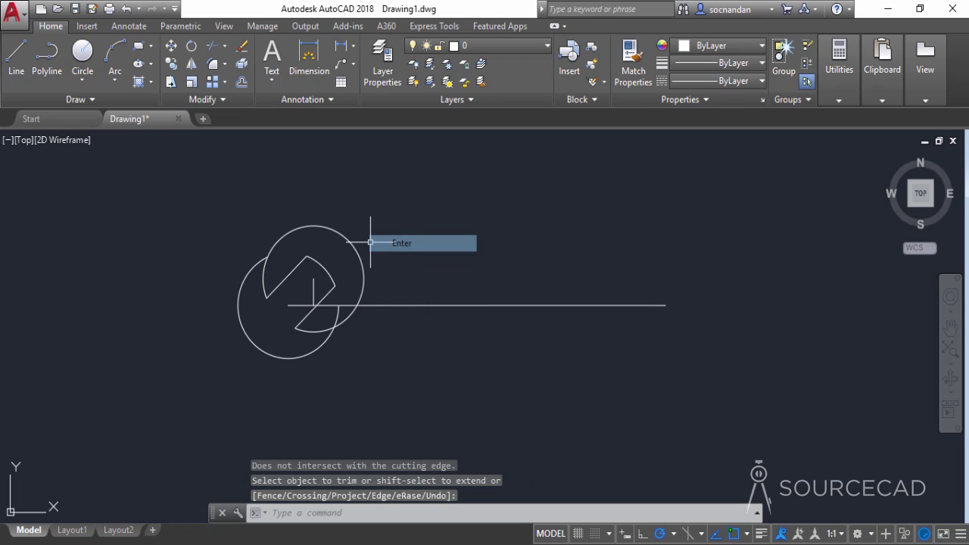
pyautogui.press('Return')
# Step: Erase the leftover lower arc and the short reference lines
pyautogui.click(291, 358)
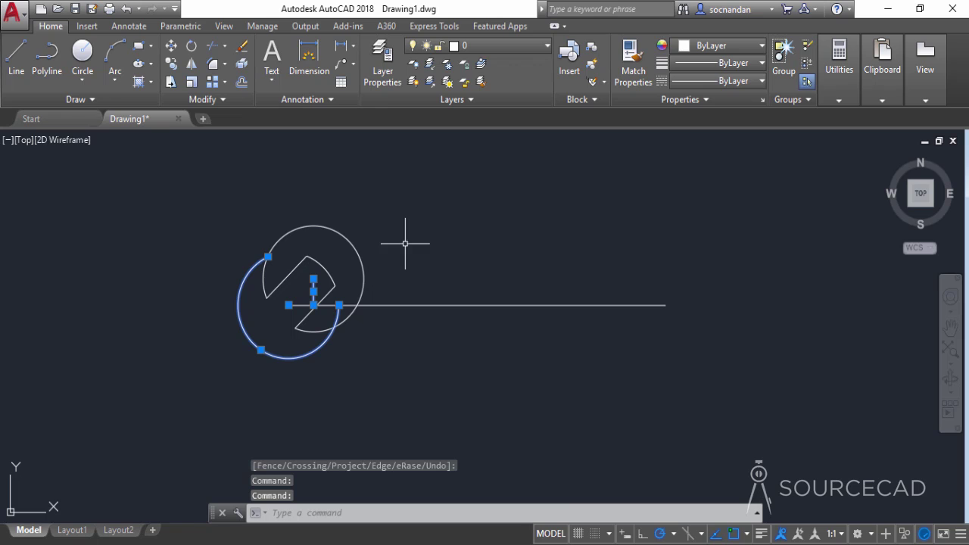
pyautogui.rightClick(415, 241)
pyautogui.click(442, 288)
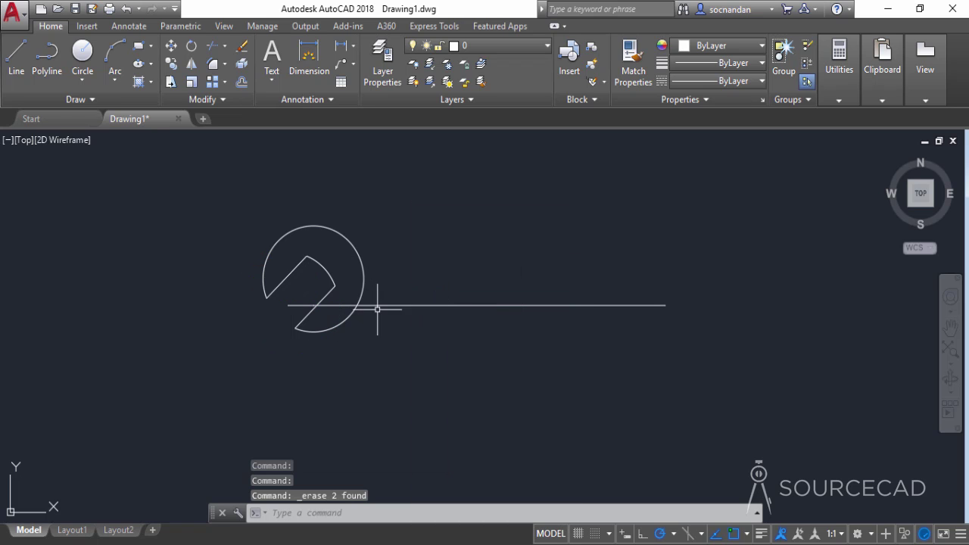
pyautogui.click(297, 305)
pyautogui.rightClick(413, 225)
pyautogui.click(446, 271)
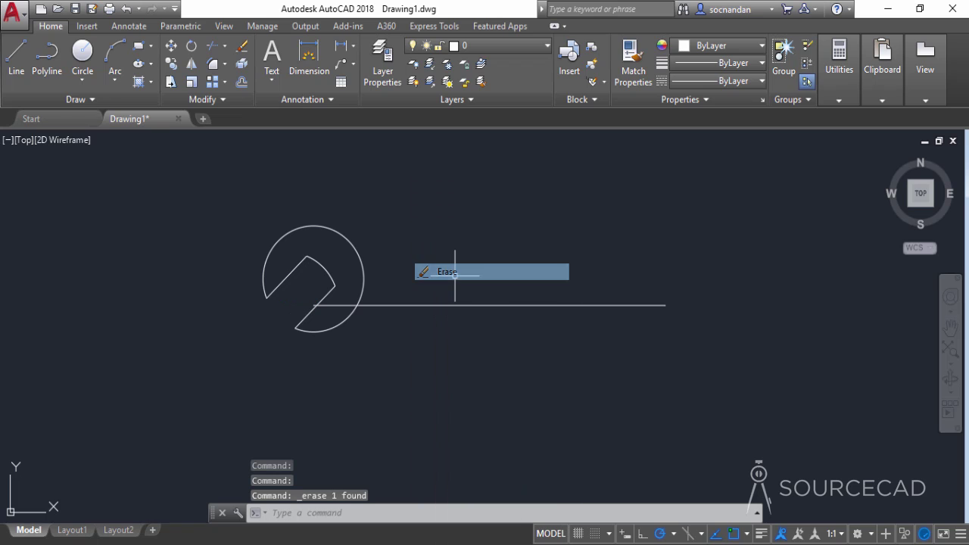
# Step: Move the 70-unit handle line so its left end meets the jaw head's corner
pyautogui.click(171, 45)
pyautogui.click(383, 305)
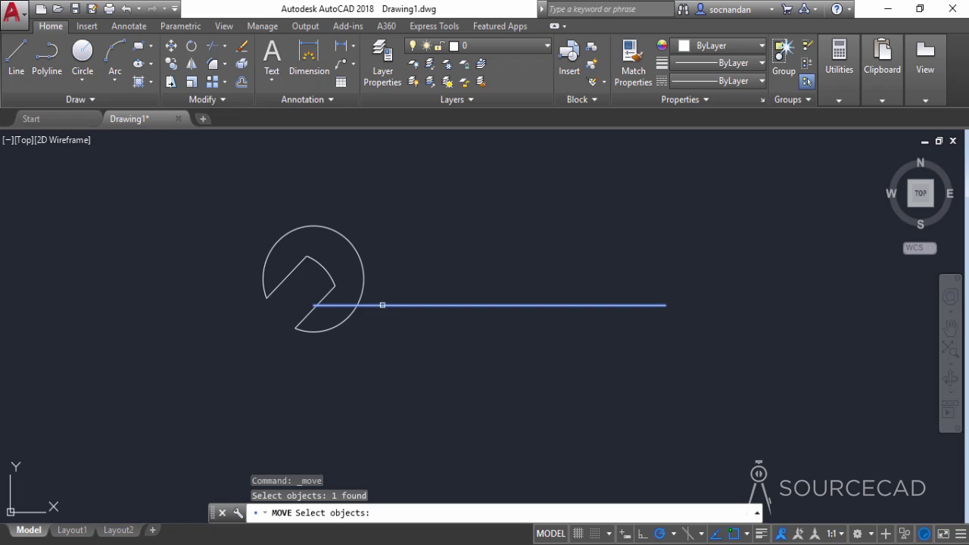
pyautogui.press('Return')
pyautogui.click(313, 305)
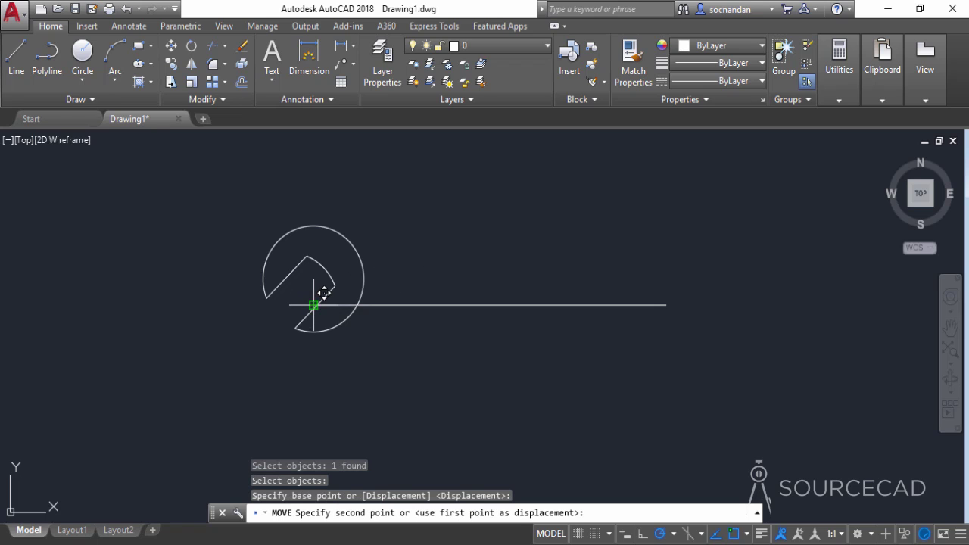
pyautogui.click(326, 267)
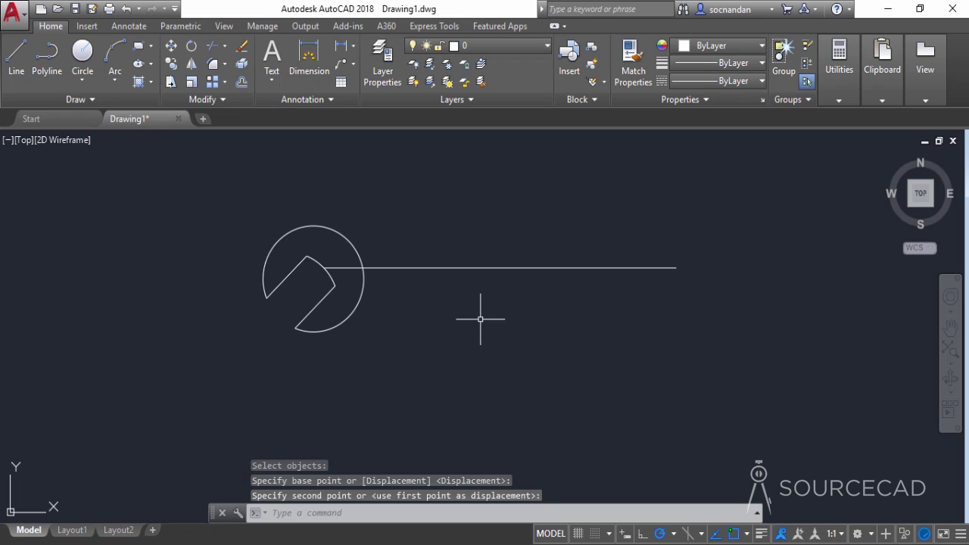
# Step: Copy the slotted jaw head from its corner to the handle line's right end
pyautogui.click(247, 203)
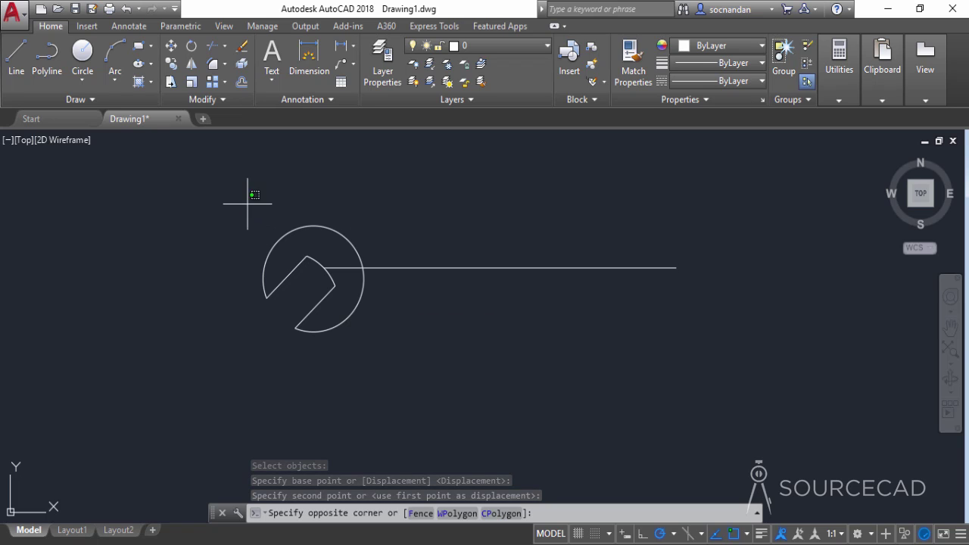
pyautogui.click(396, 357)
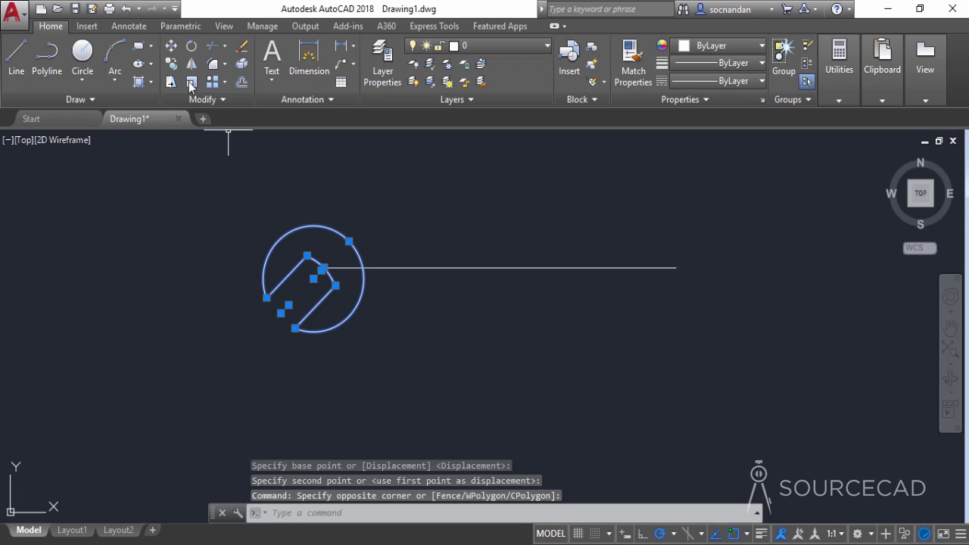
pyautogui.click(172, 63)
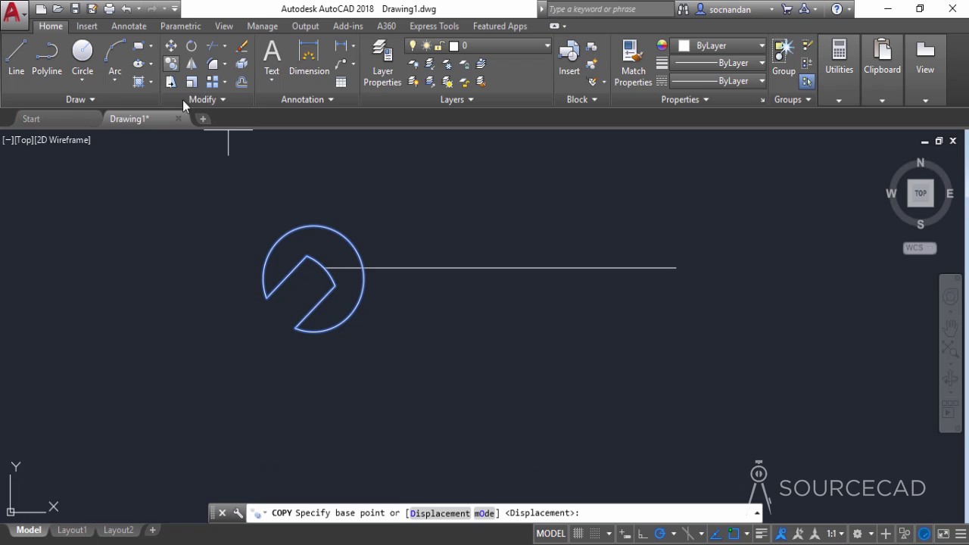
pyautogui.click(324, 268)
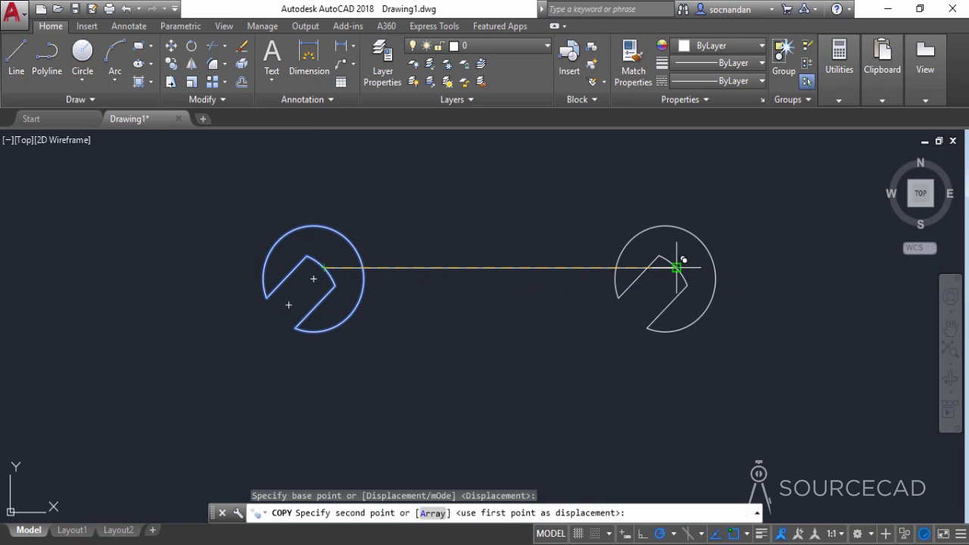
pyautogui.press('Return')
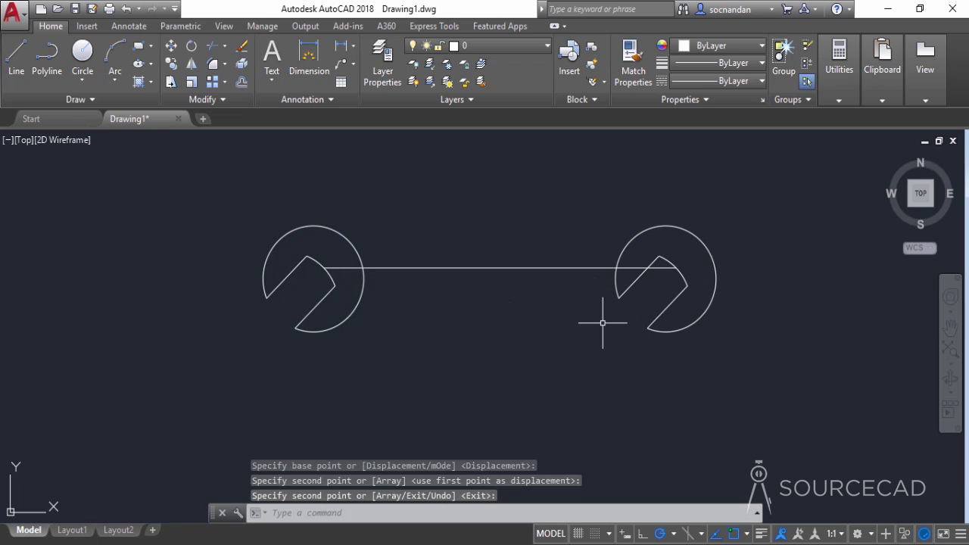
pyautogui.click(192, 82)
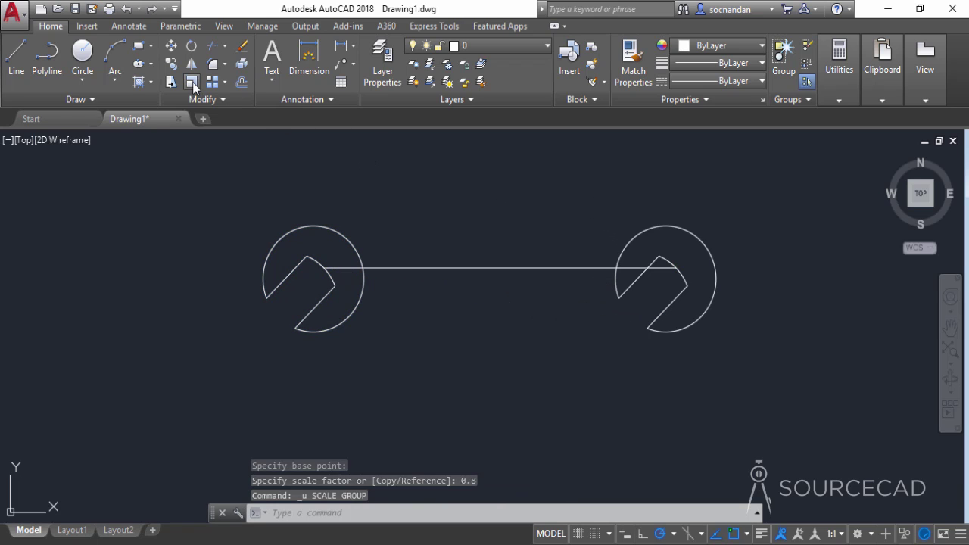
# Step: Scale the right jaw head by 0.9 about the handle's right end point
pyautogui.click(588, 202)
pyautogui.click(766, 367)
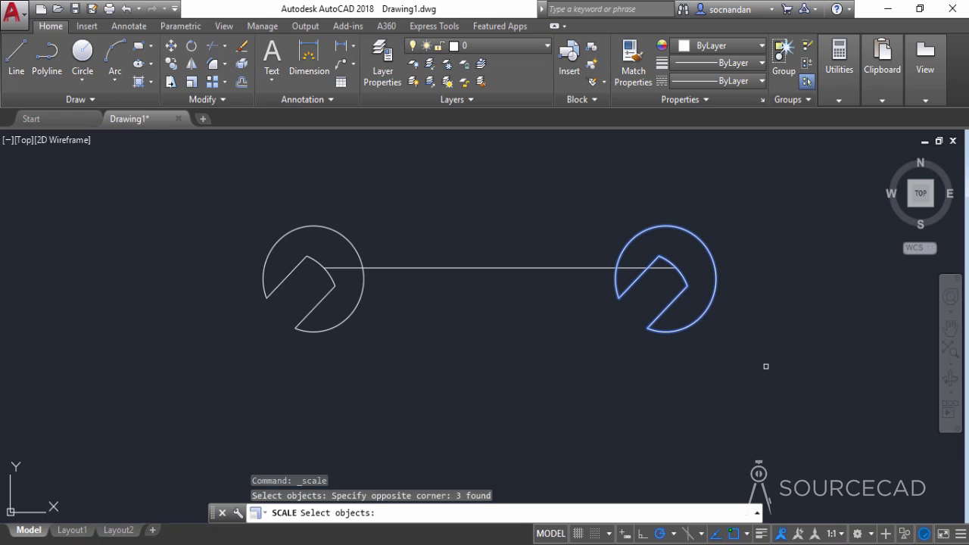
pyautogui.click(676, 267)
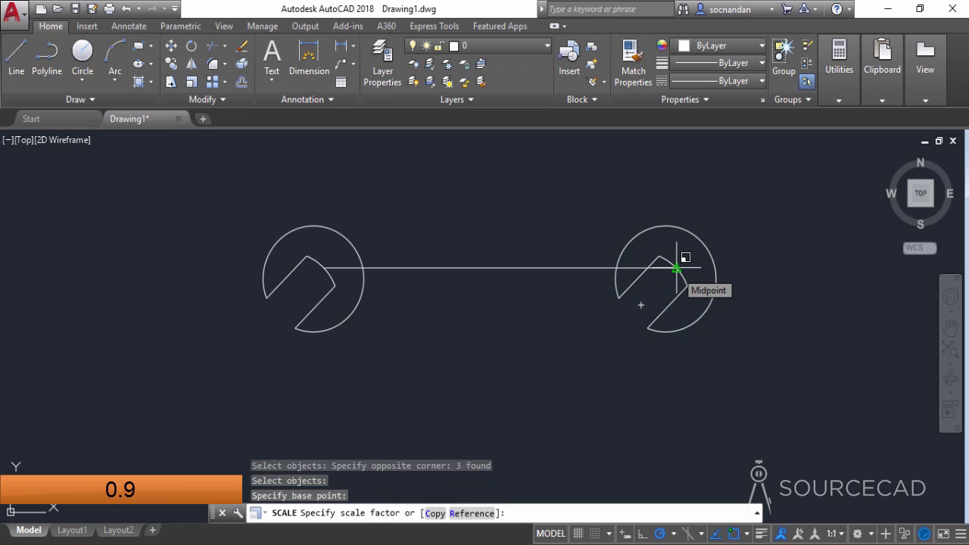
pyautogui.write('0.9')
pyautogui.press('Return')
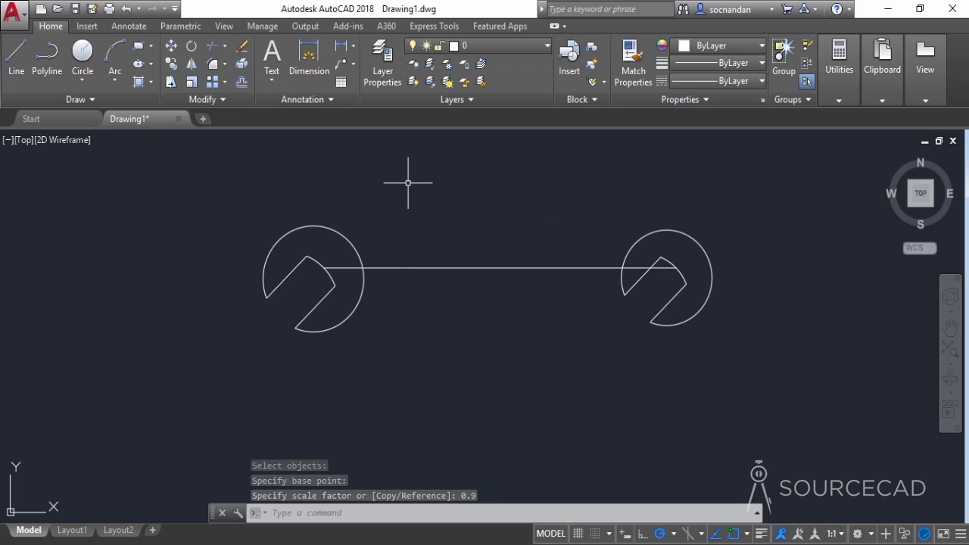
# Step: Rotate the right jaw head by reference about the handle's end so its slot opens upward
pyautogui.click(190, 46)
pyautogui.click(601, 203)
pyautogui.click(722, 332)
pyautogui.press('Return')
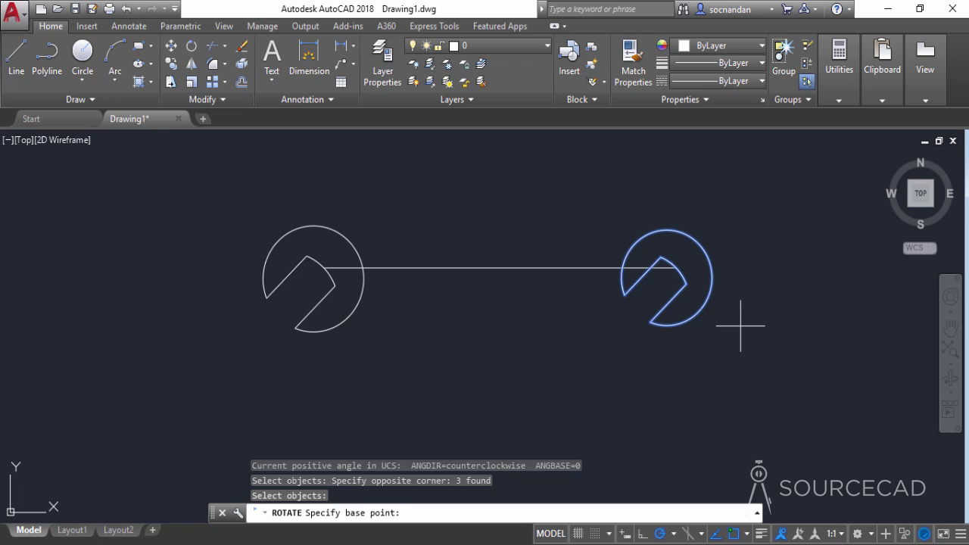
pyautogui.click(675, 267)
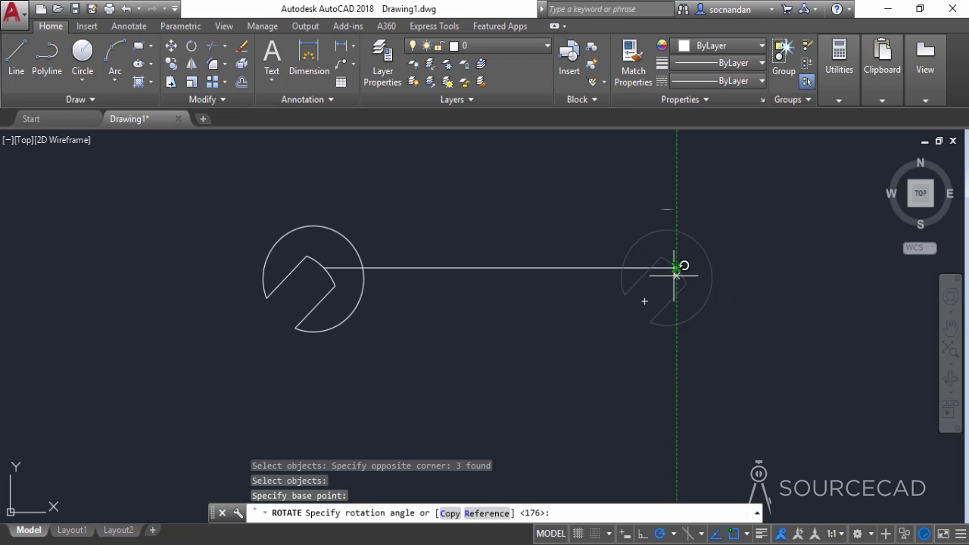
pyautogui.click(491, 512)
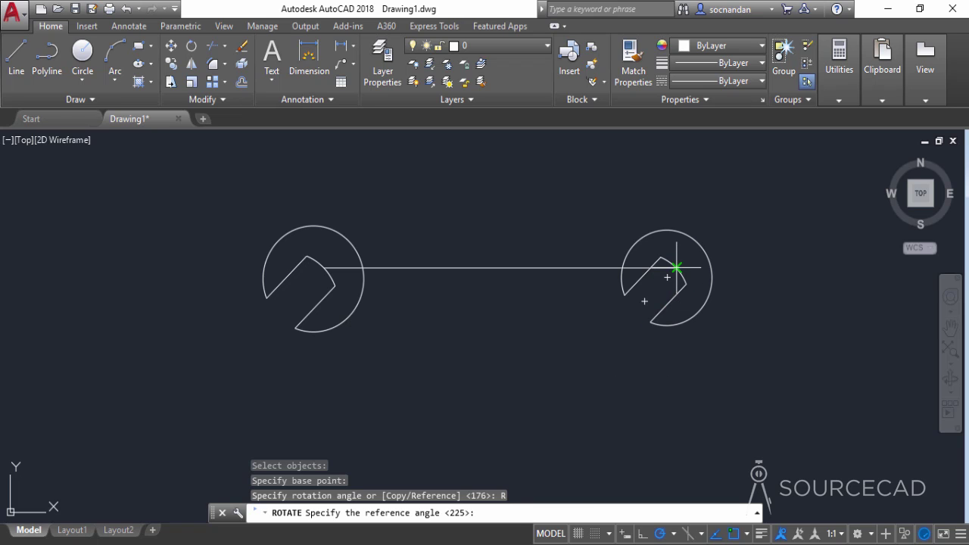
pyautogui.click(676, 267)
pyautogui.click(644, 301)
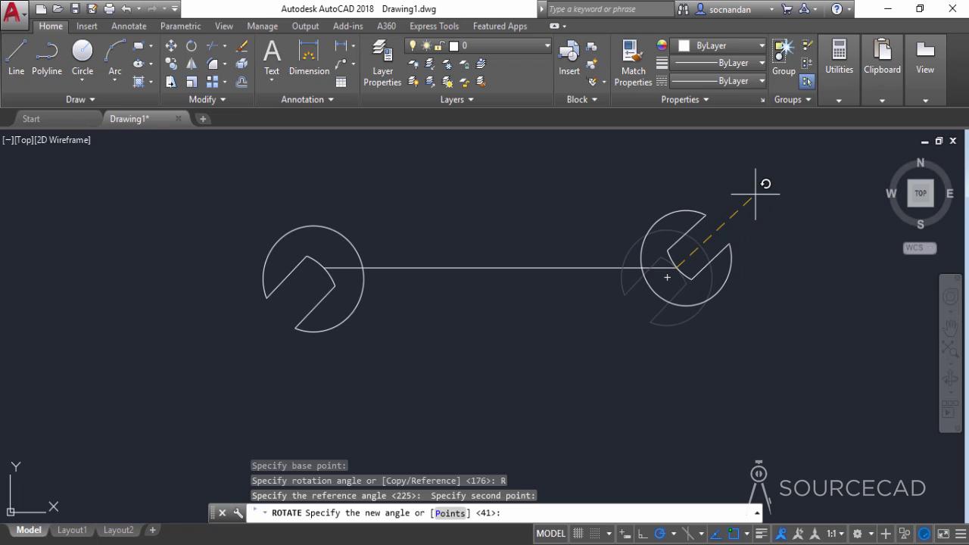
pyautogui.click(756, 198)
pyautogui.moveTo(644, 369)
pyautogui.mouseDown(button='middle')
pyautogui.moveTo(521, 396)
pyautogui.moveTo(592, 403)
pyautogui.mouseUp(button='middle')
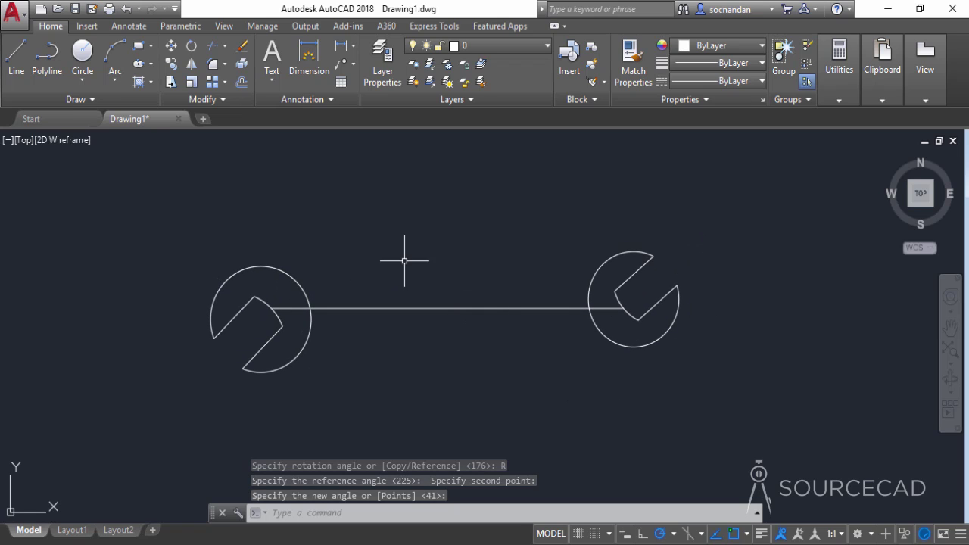
# Step: Offset the handle line 4 units above and below
pyautogui.click(241, 83)
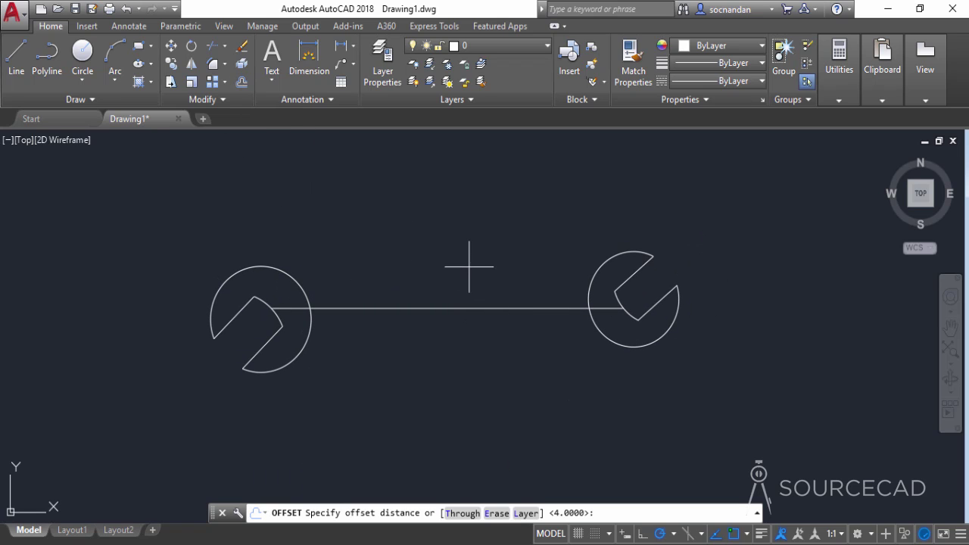
pyautogui.write('4')
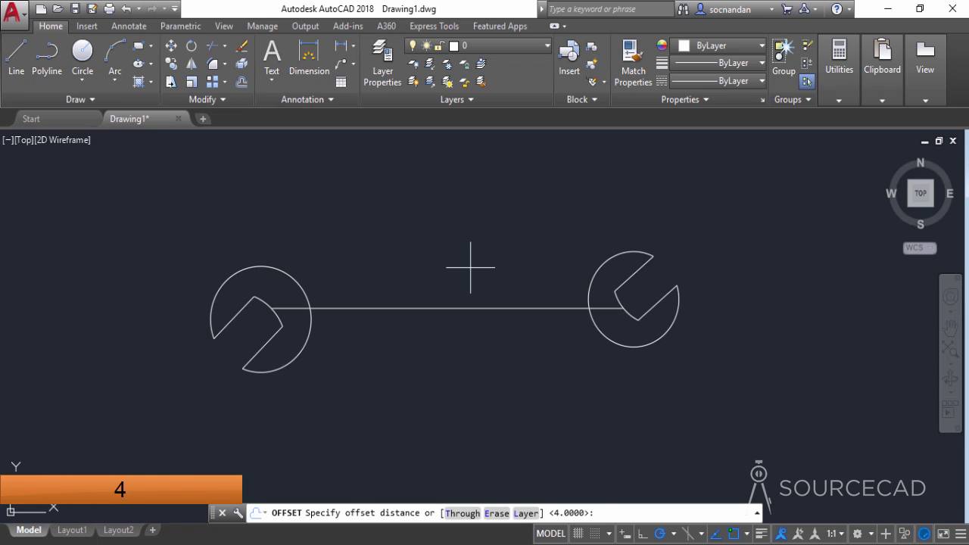
pyautogui.press('Return')
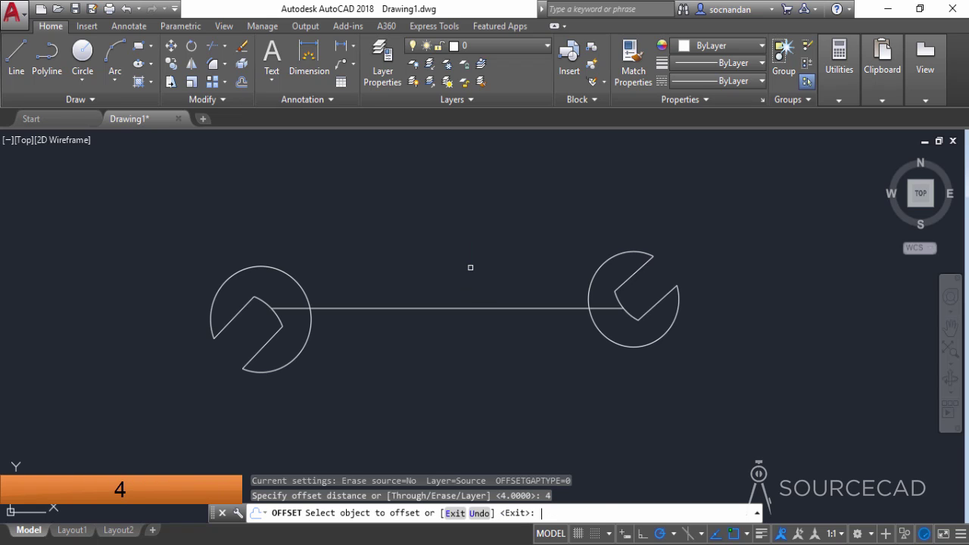
pyautogui.click(439, 308)
pyautogui.click(441, 284)
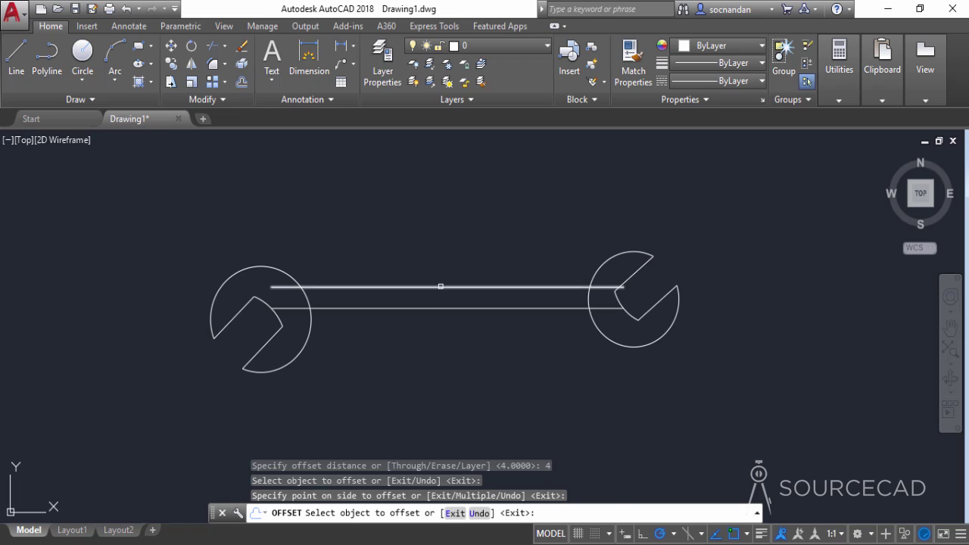
pyautogui.click(438, 306)
pyautogui.click(445, 350)
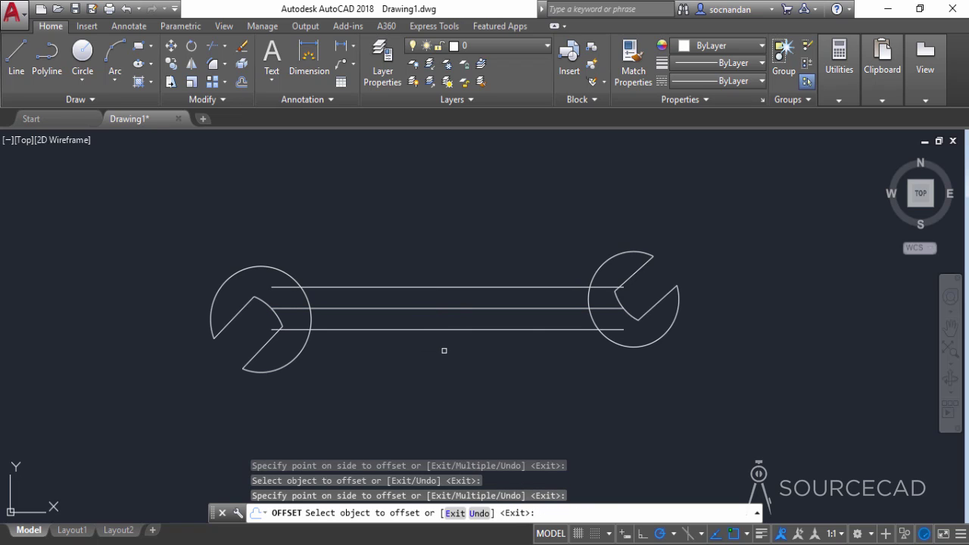
pyautogui.rightClick(426, 244)
pyautogui.click(432, 248)
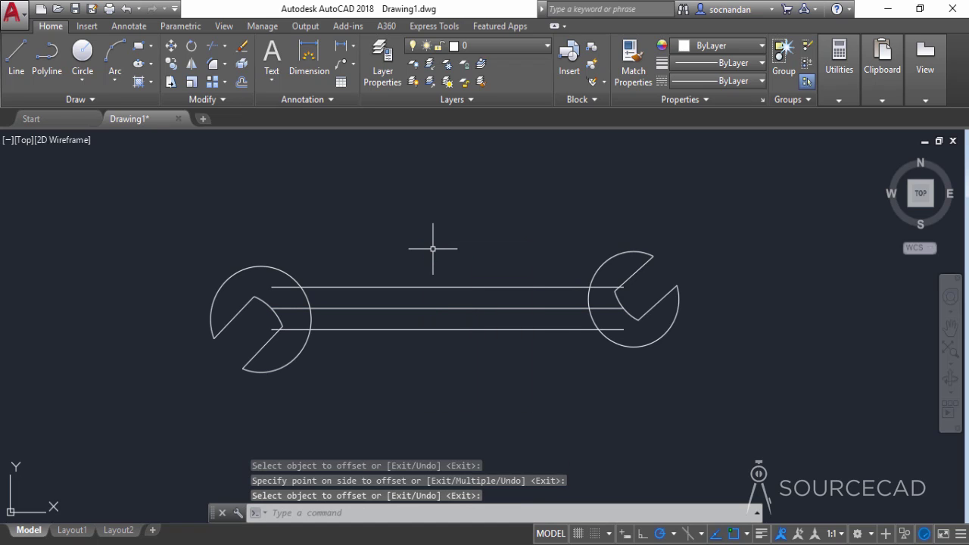
# Step: Erase the middle handle line and trim the head arcs between the parallel lines
pyautogui.click(452, 308)
pyautogui.rightClick(483, 255)
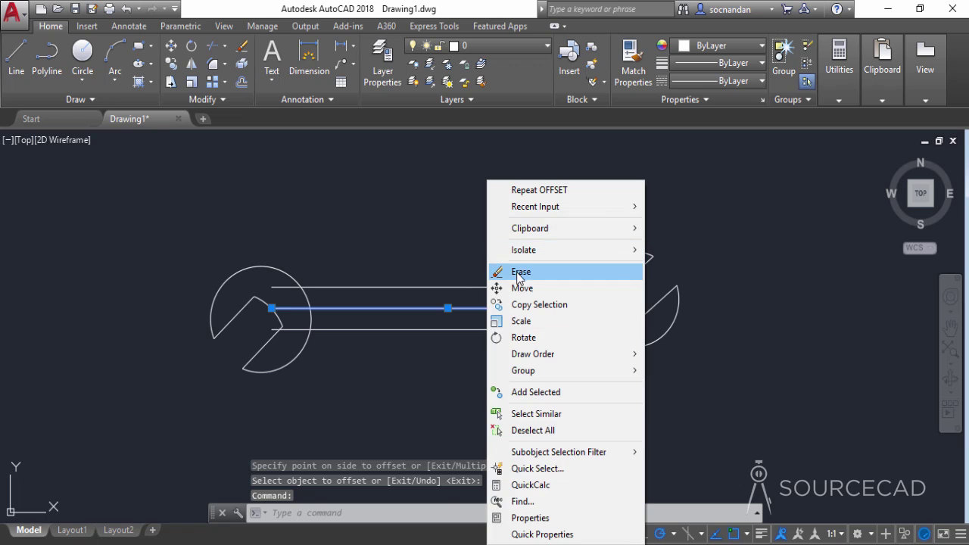
pyautogui.click(514, 271)
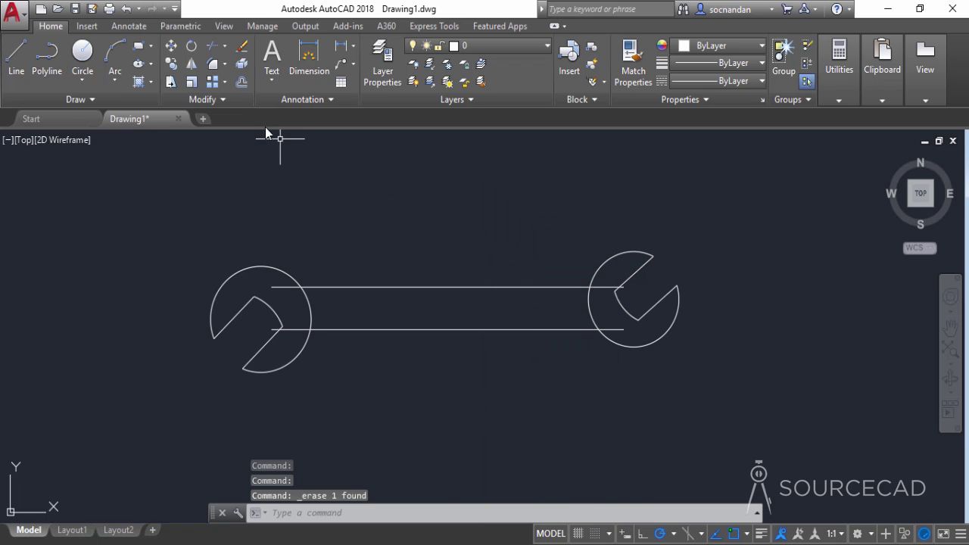
pyautogui.click(216, 47)
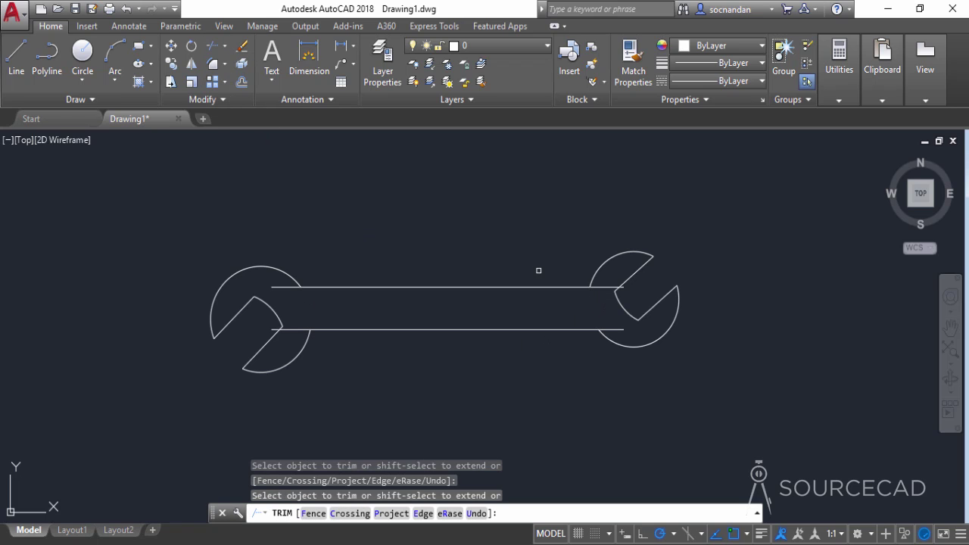
pyautogui.rightClick(507, 217)
pyautogui.click(523, 220)
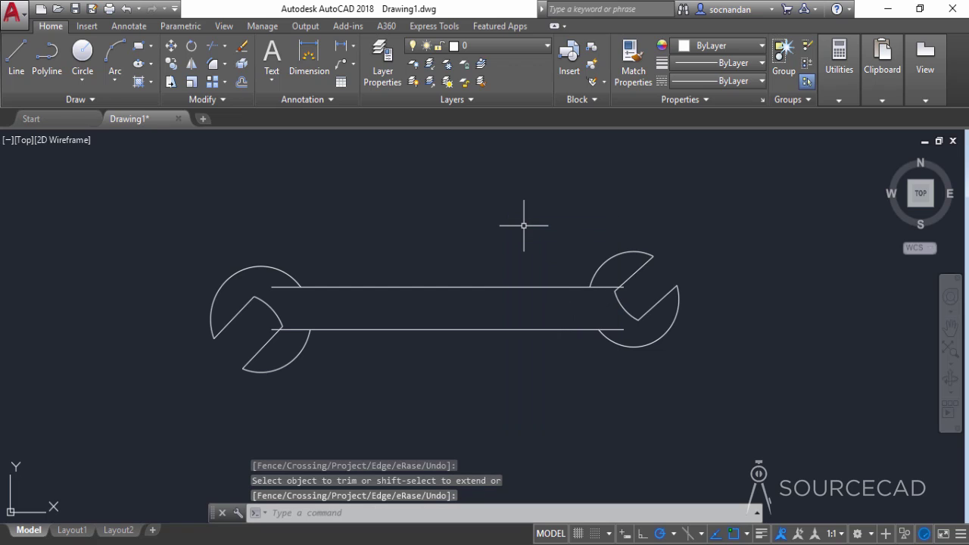
# Step: Fillet the top handle line into the left jaw and the bottom line into the right jaw at radius 30
pyautogui.click(213, 68)
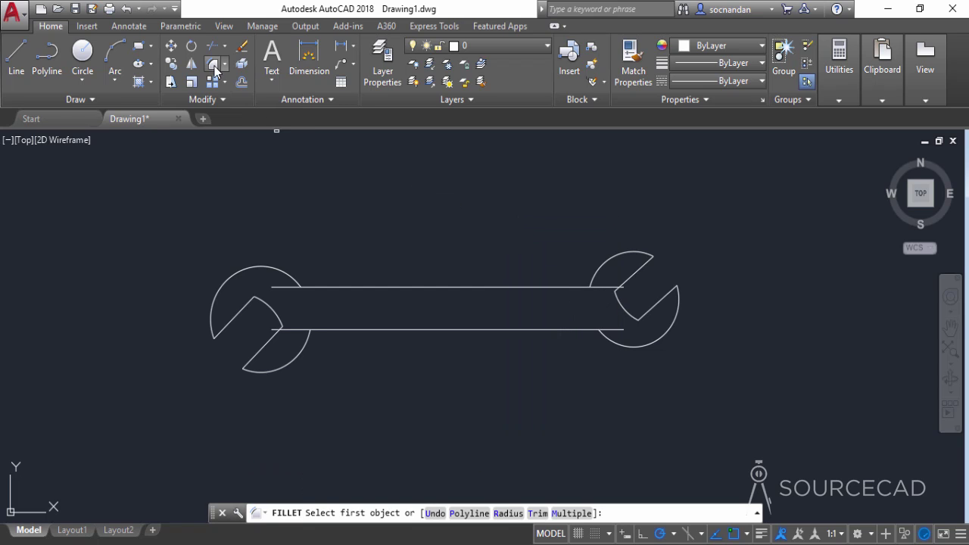
pyautogui.click(509, 513)
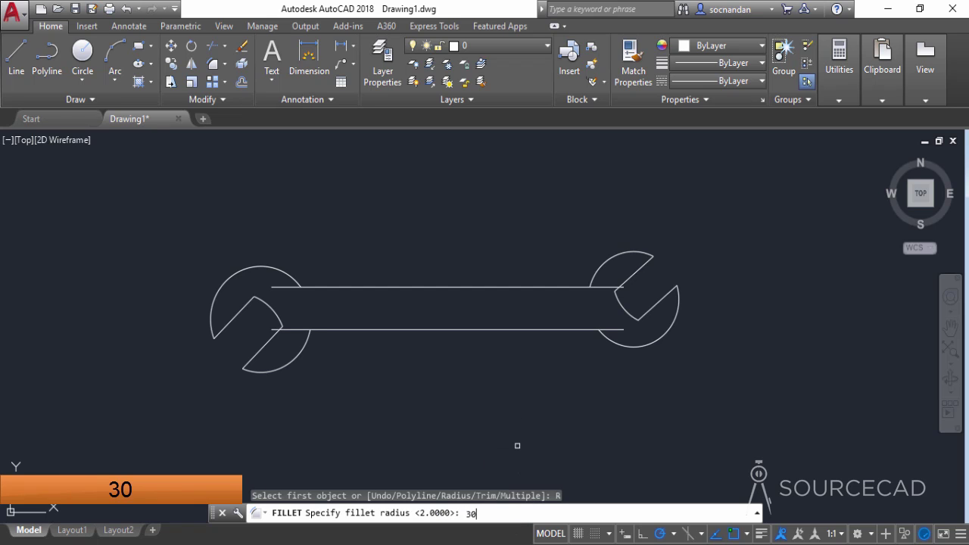
pyautogui.press('Return')
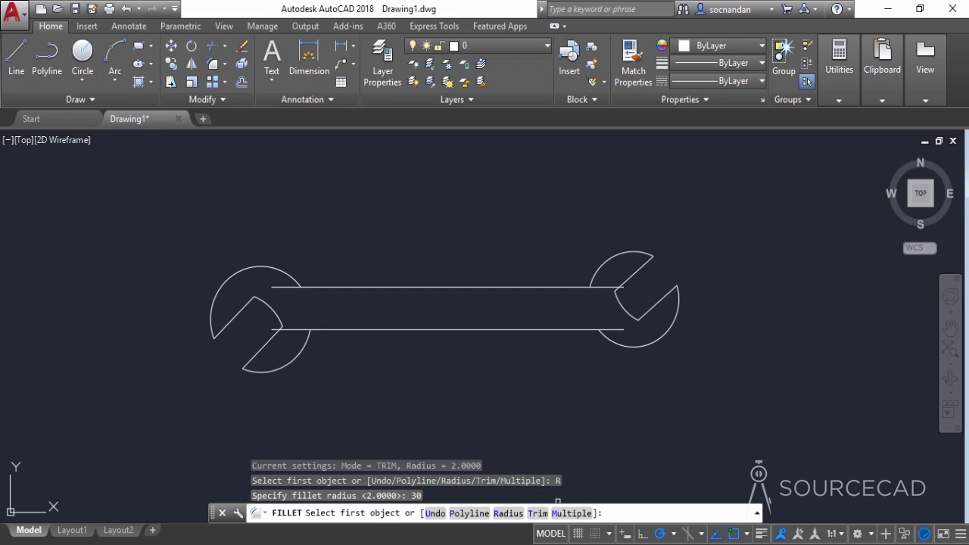
pyautogui.click(567, 514)
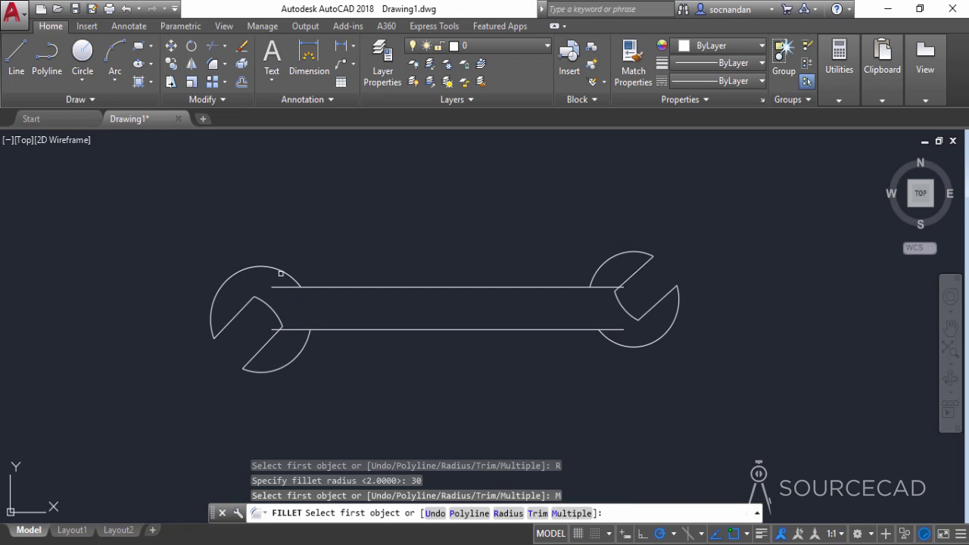
pyautogui.click(281, 271)
pyautogui.click(322, 288)
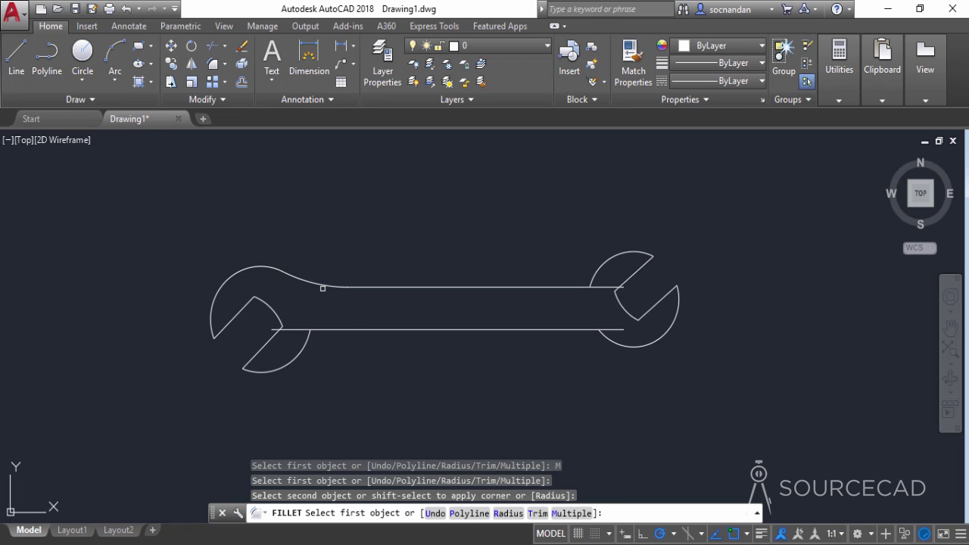
pyautogui.click(569, 330)
pyautogui.click(617, 347)
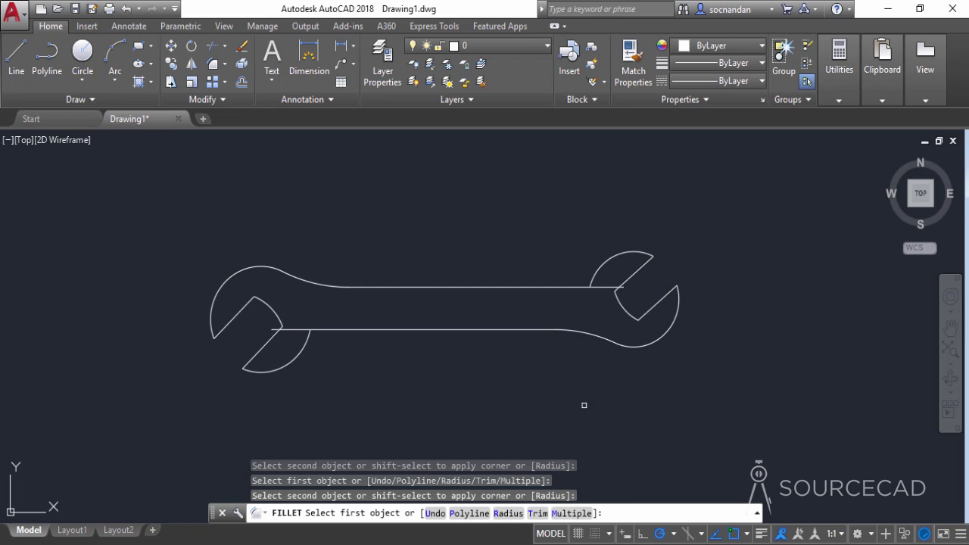
# Step: Fillet the bottom handle line into the left jaw and the top line into the right jaw at radius 8
pyautogui.press('Return')
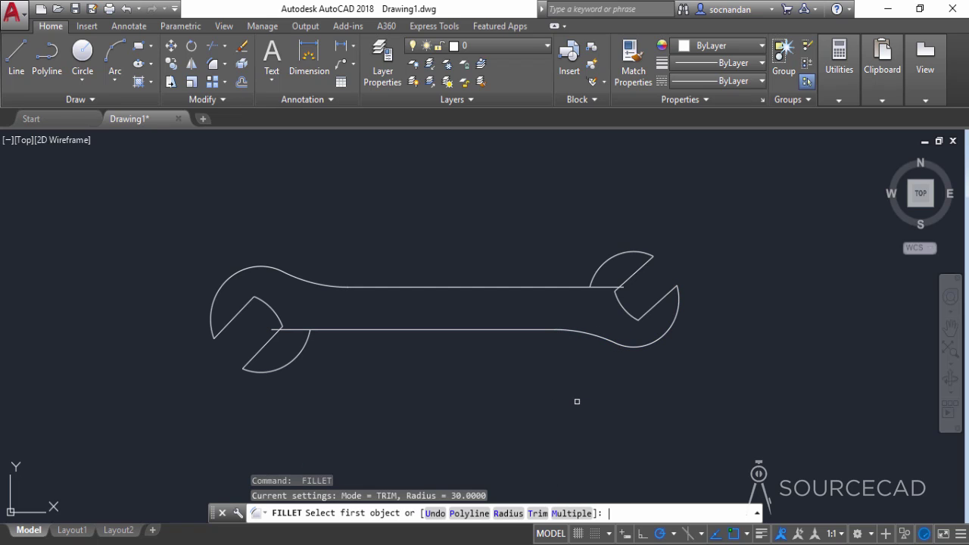
pyautogui.click(505, 513)
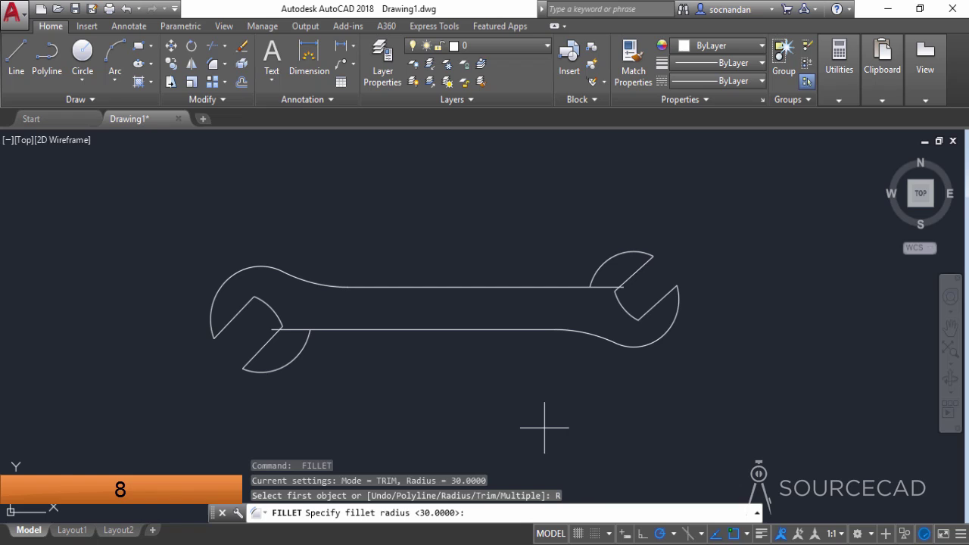
pyautogui.write('8')
pyautogui.press('Return')
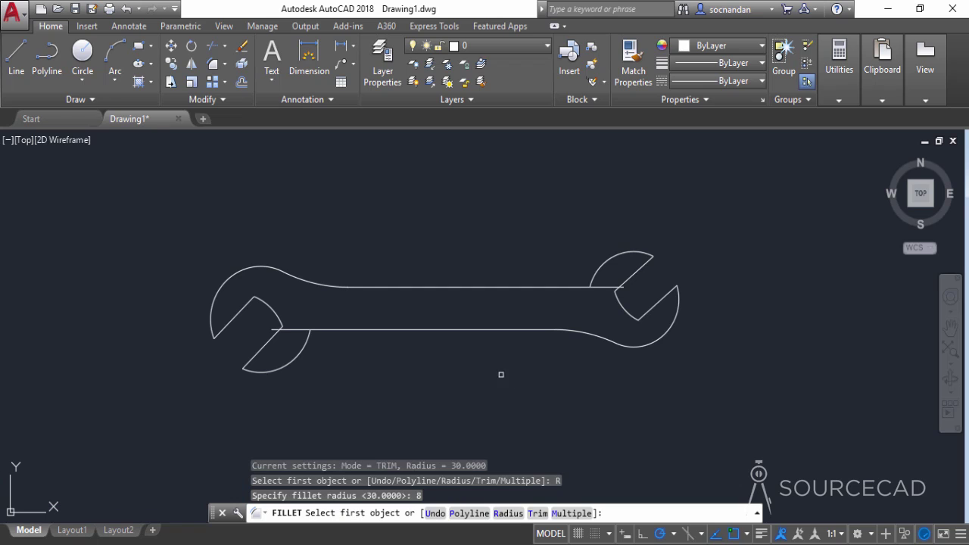
pyautogui.click(303, 347)
pyautogui.click(332, 330)
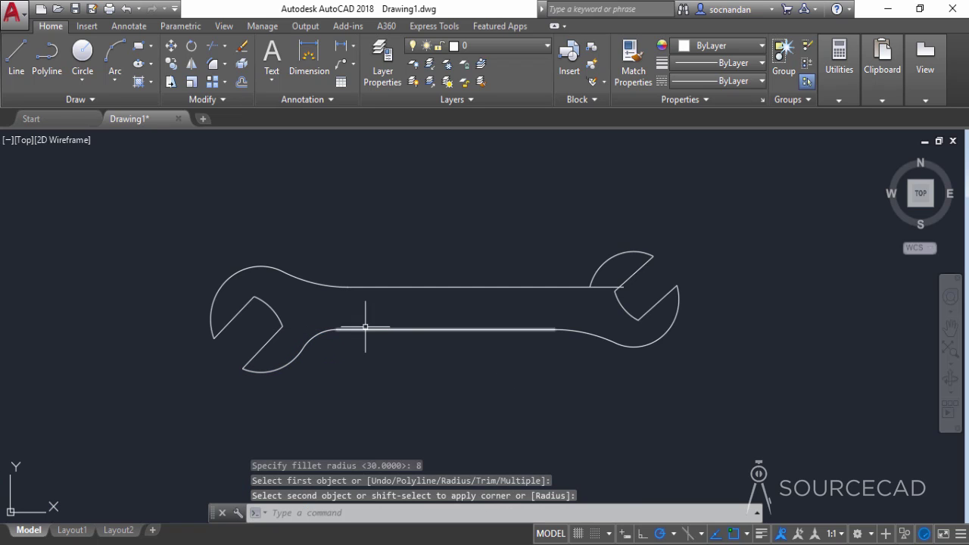
pyautogui.press('Return')
pyautogui.click(570, 286)
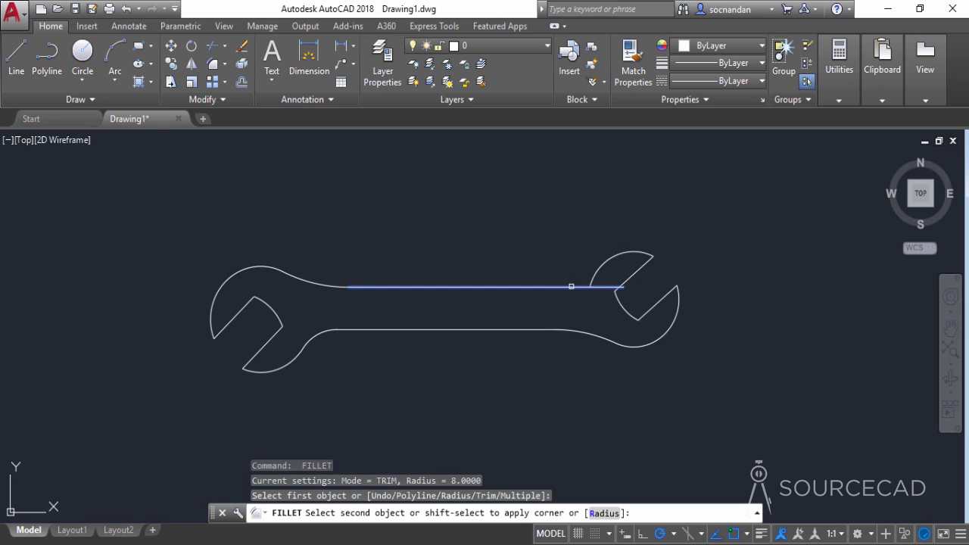
pyautogui.click(593, 270)
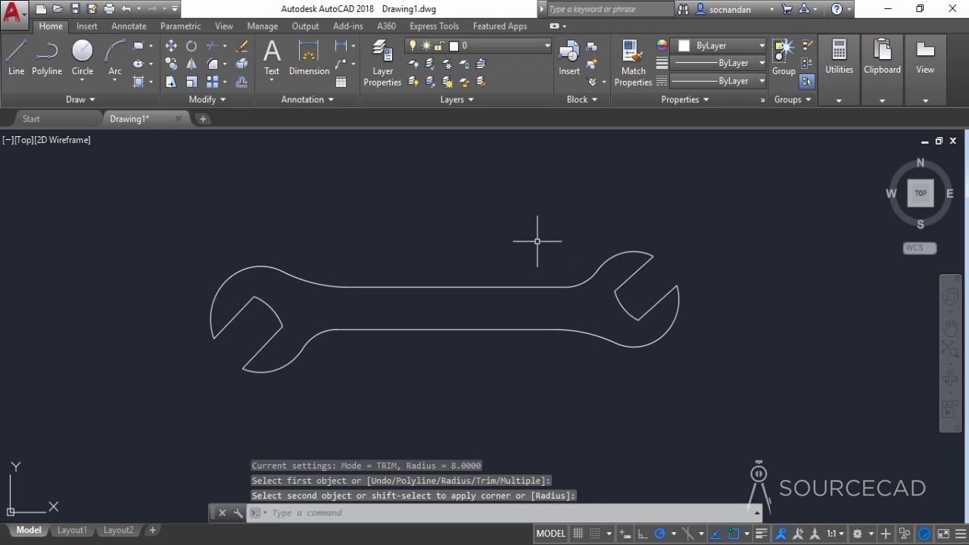
pyautogui.moveTo(518, 237); pyautogui.dragTo(564, 255, button='middle')
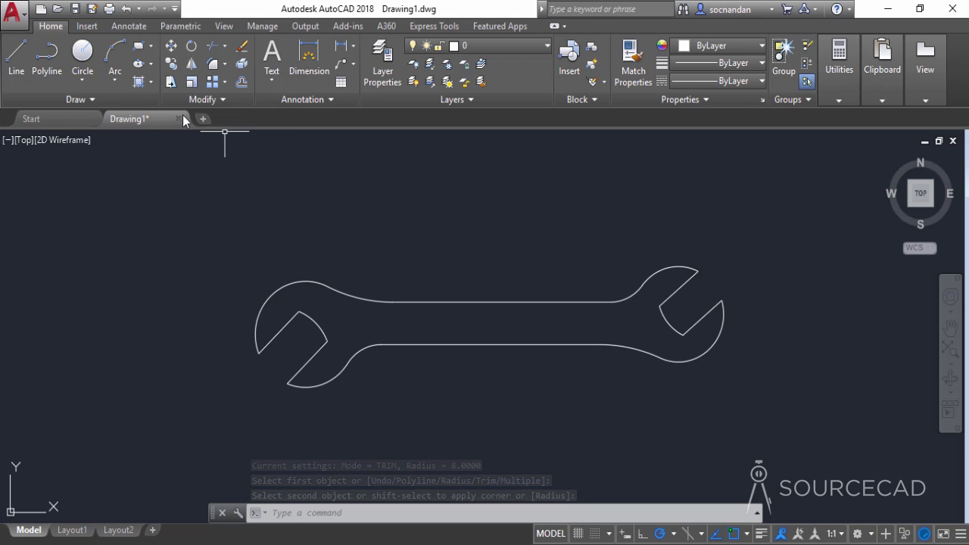
# Step: Draw a 40 by 4 rectangle above the wrench
pyautogui.click(139, 47)
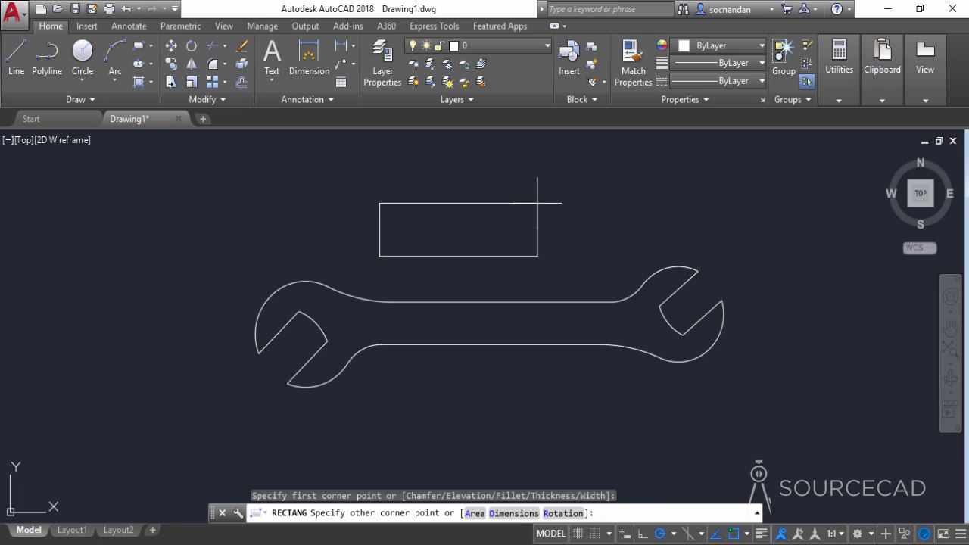
pyautogui.write('40')
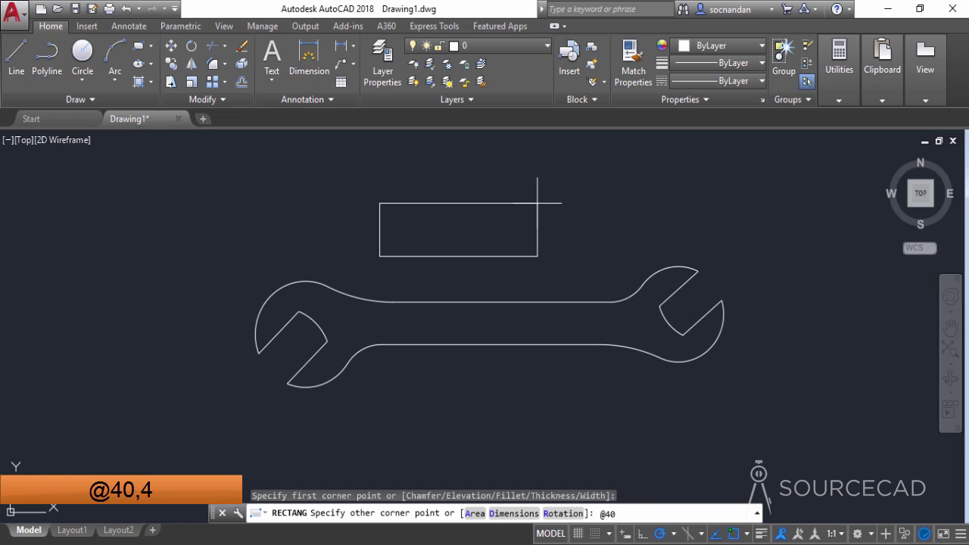
pyautogui.write(',4')
pyautogui.press('Return')
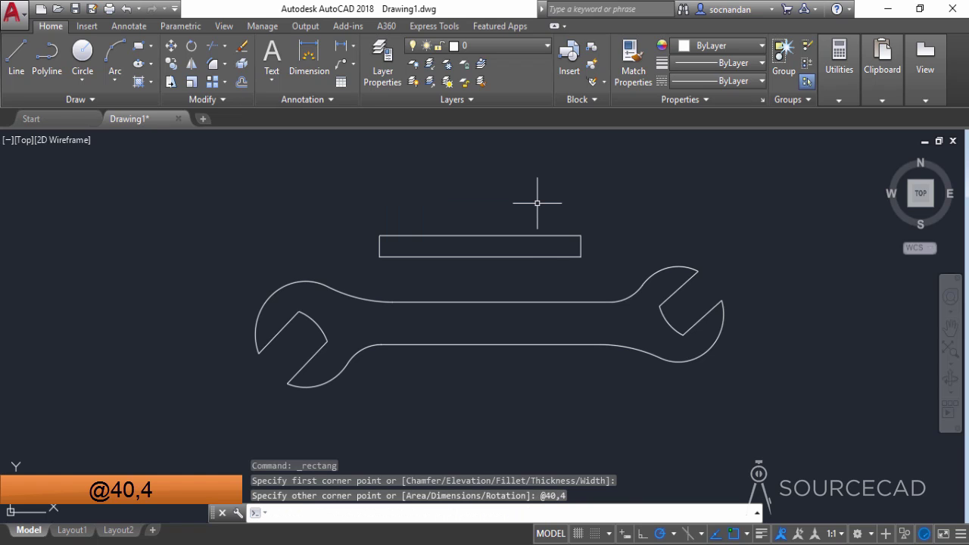
# Step: Round all four rectangle corners at radius 2 using the Polyline fillet option
pyautogui.click(213, 68)
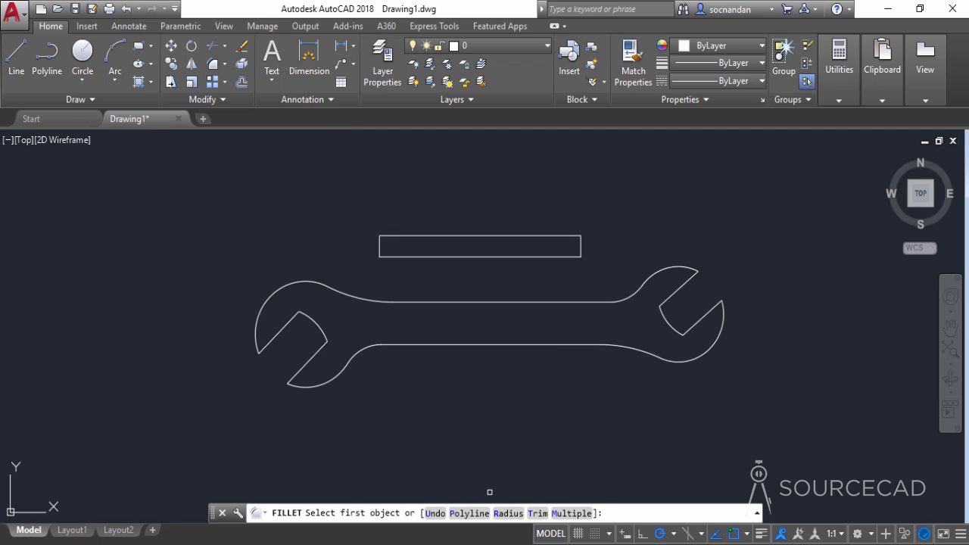
pyautogui.click(508, 513)
pyautogui.write('2')
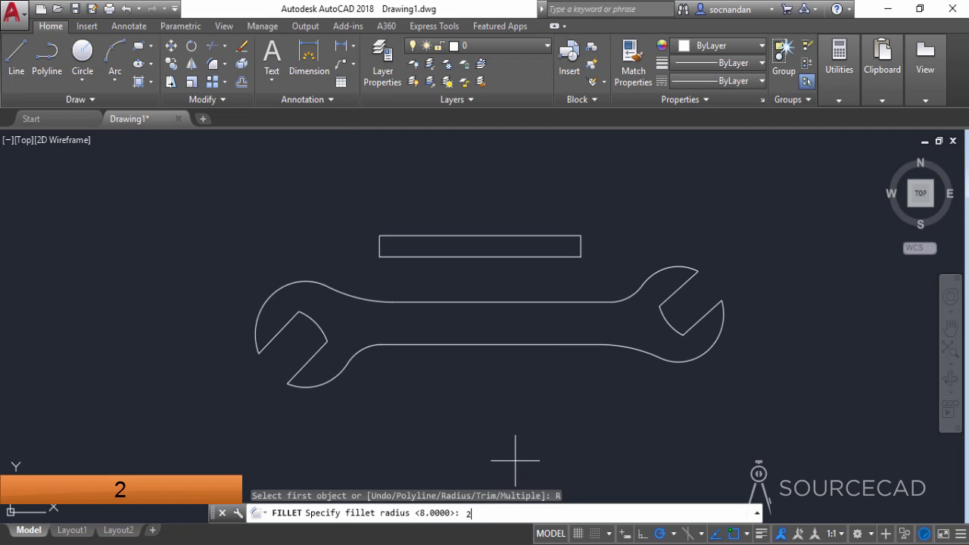
pyautogui.press('Return')
pyautogui.click(469, 513)
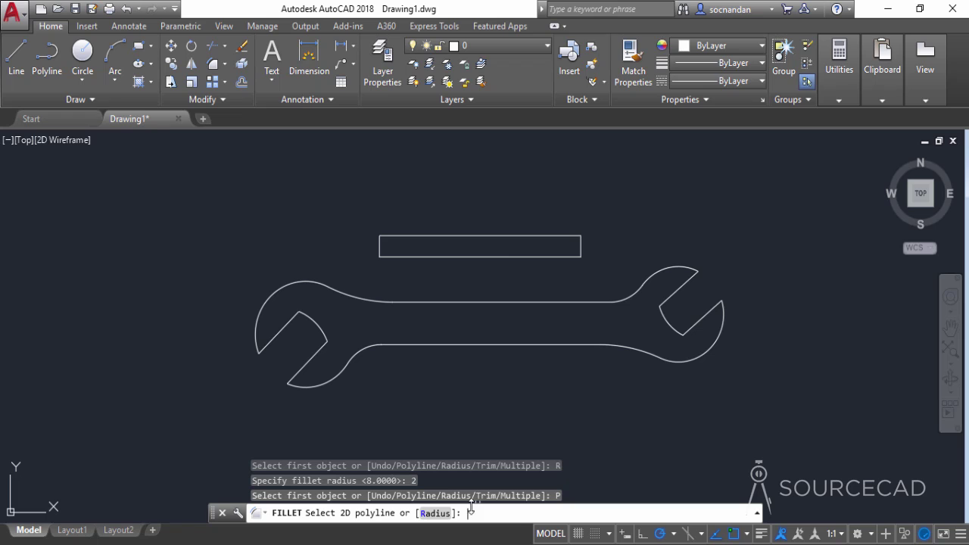
pyautogui.click(514, 255)
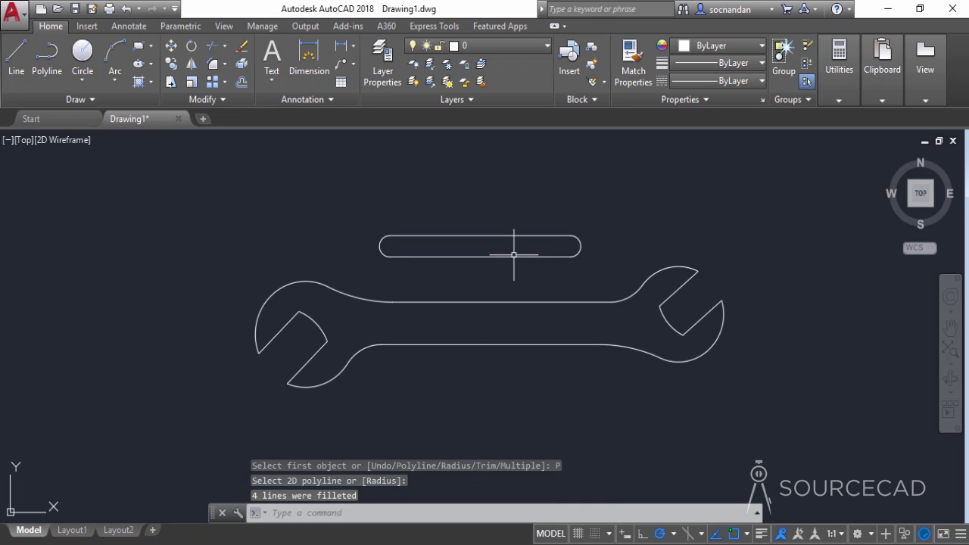
pyautogui.click(514, 256)
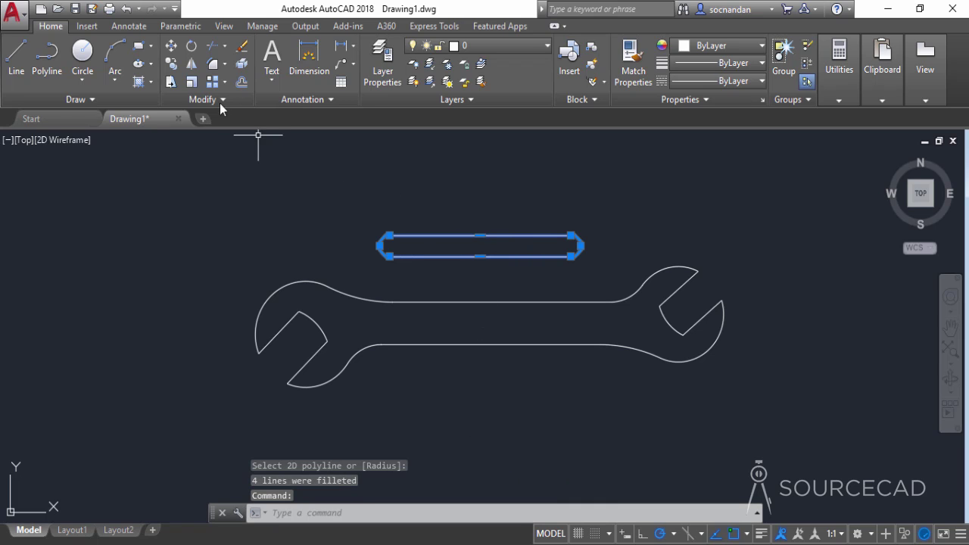
# Step: Move the slot from its top midpoint into the handle, then nudge it down 2 units
pyautogui.click(171, 45)
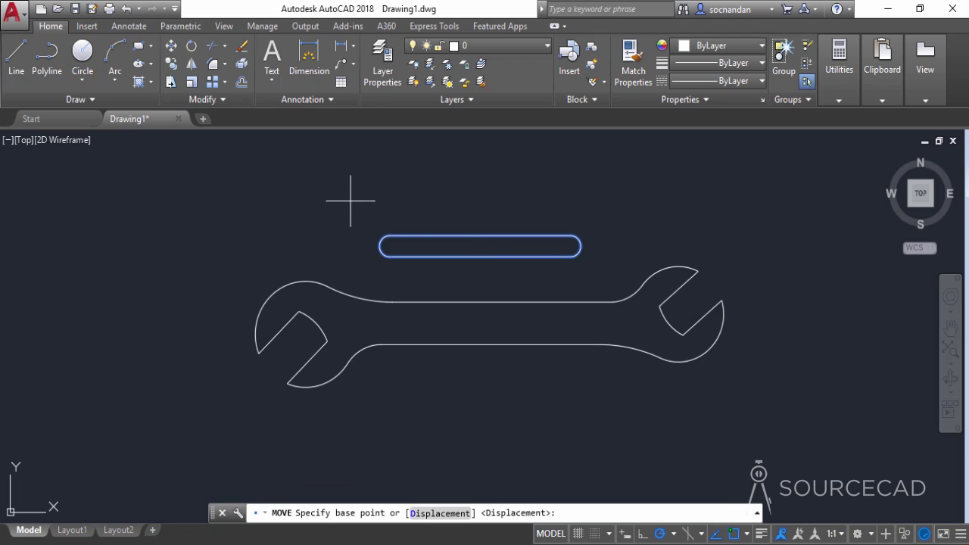
pyautogui.click(480, 235)
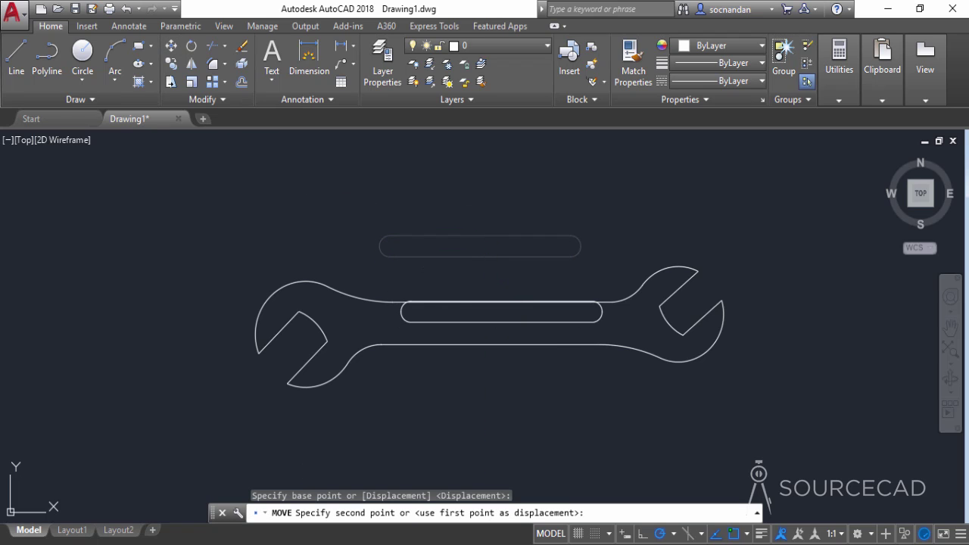
pyautogui.click(502, 302)
pyautogui.click(454, 323)
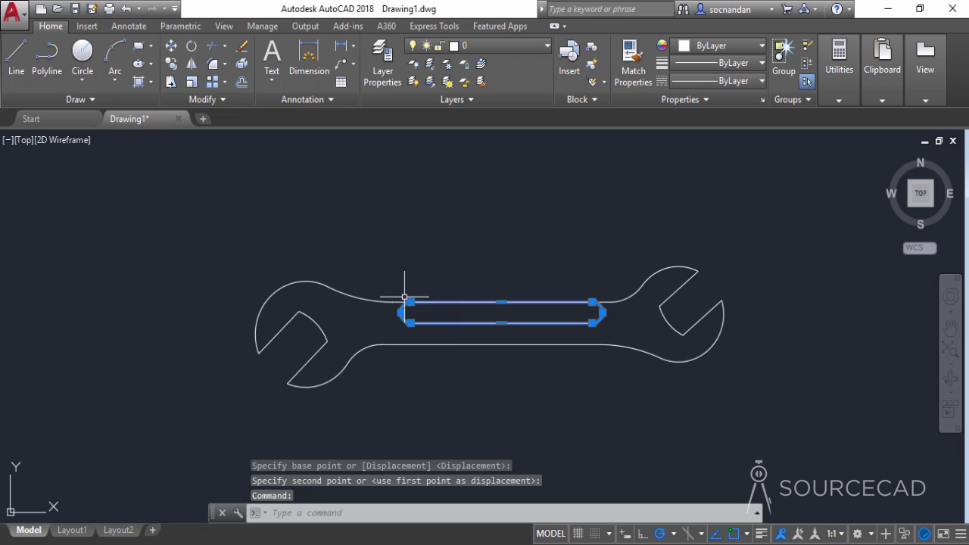
pyautogui.click(171, 46)
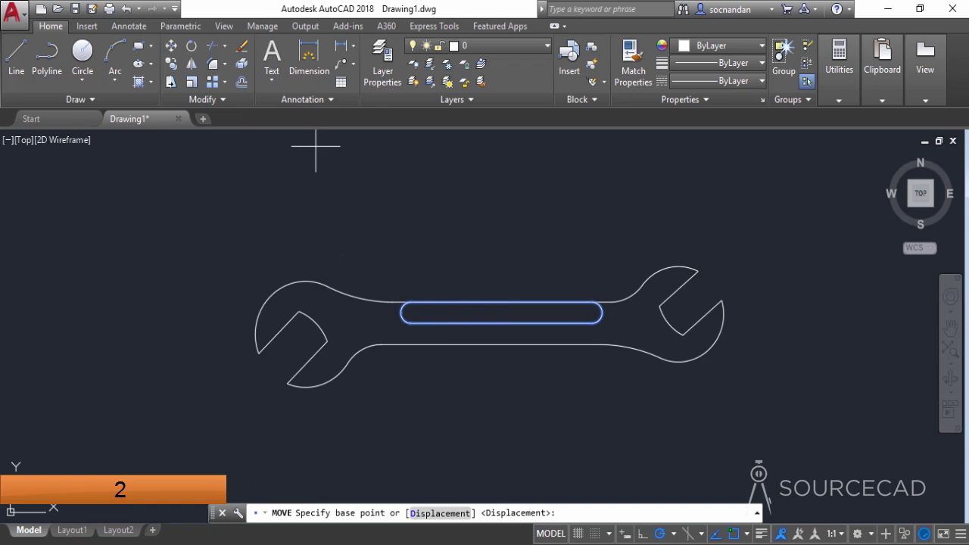
pyautogui.click(479, 185)
pyautogui.press('Return')
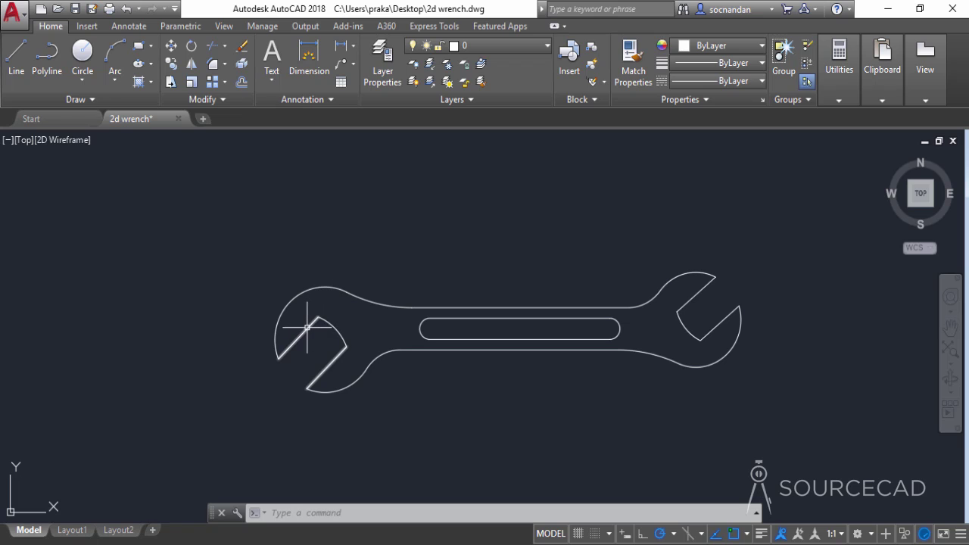
# Step: Explode the left and right jaw edges into separate lines
pyautogui.click(311, 327)
pyautogui.click(694, 300)
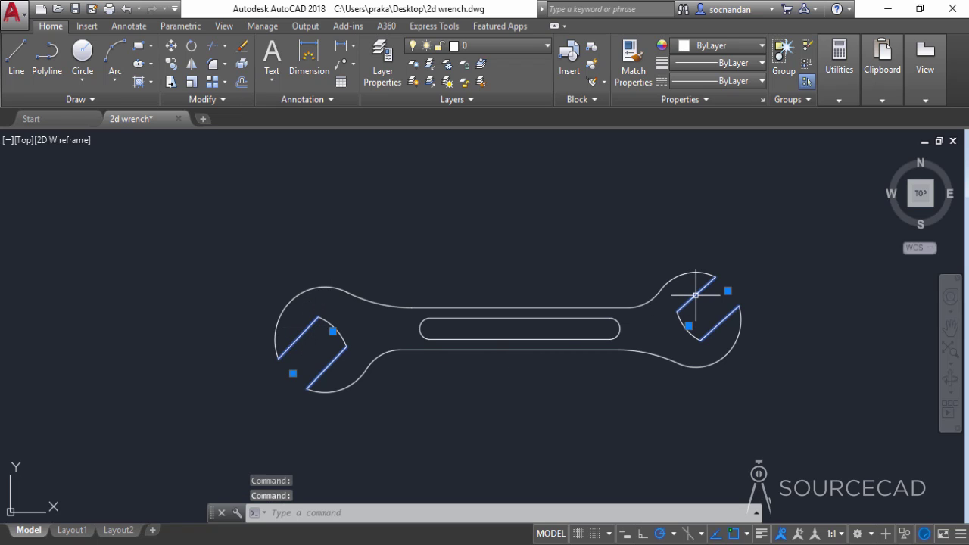
pyautogui.write('x')
pyautogui.press('Return')
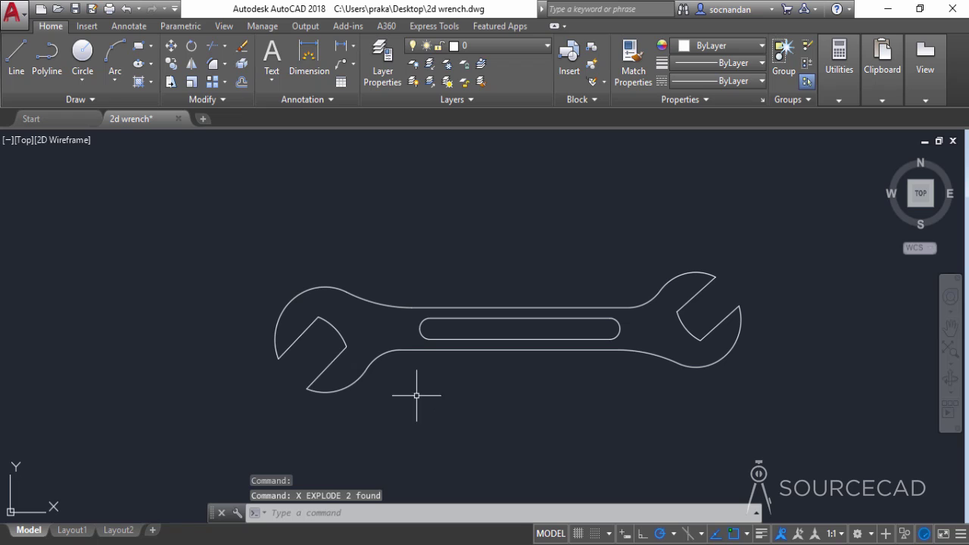
# Step: Fillet the upper and lower inner corners of the left jaw at radius 1
pyautogui.click(213, 64)
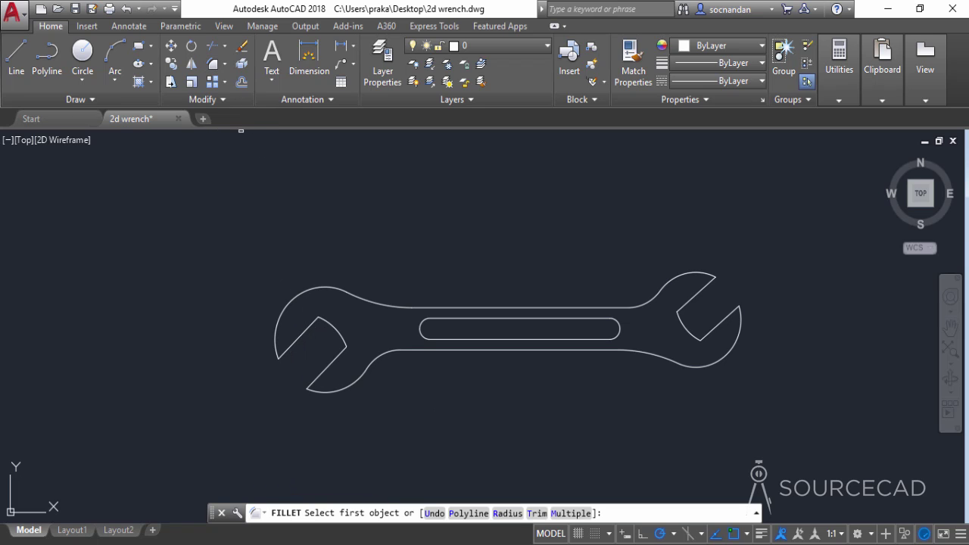
pyautogui.click(509, 513)
pyautogui.write('1')
pyautogui.press('Return')
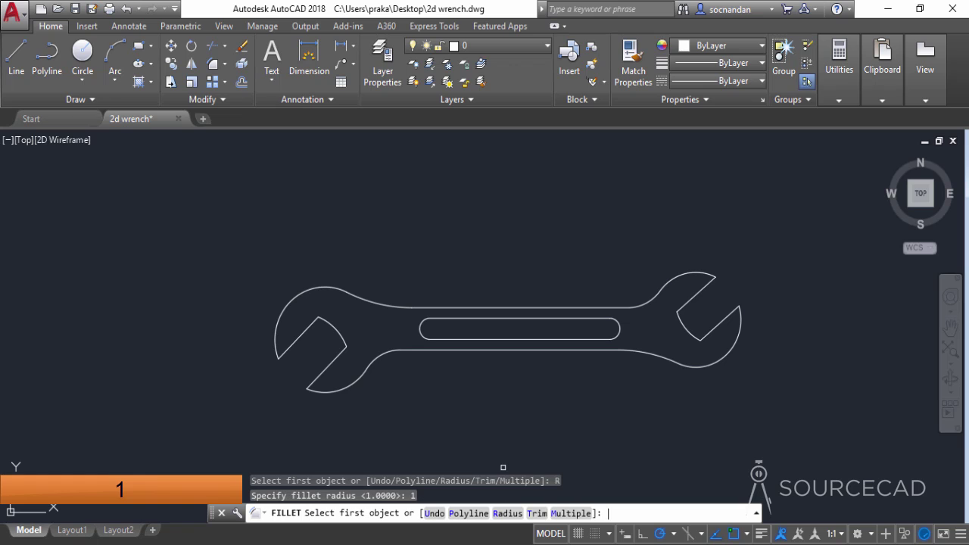
pyautogui.click(563, 513)
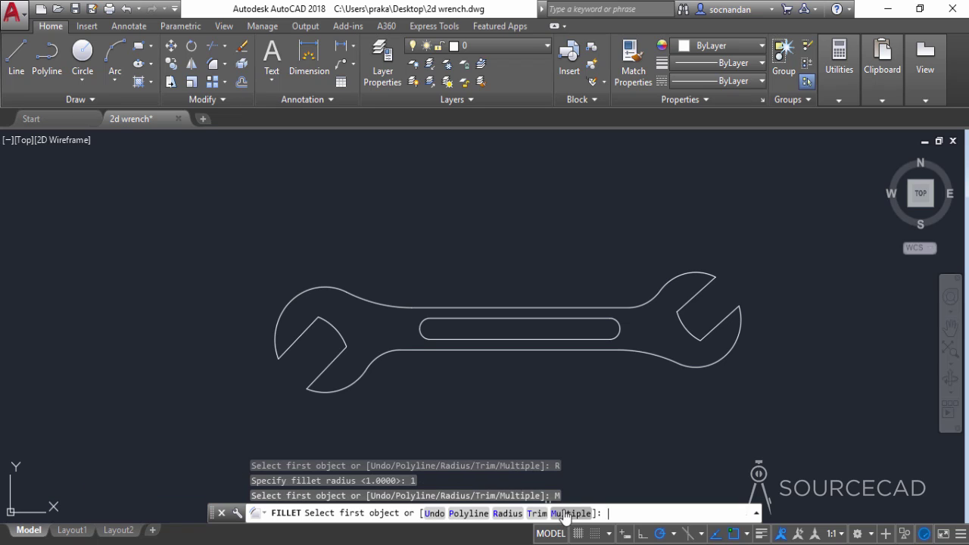
pyautogui.click(303, 330)
pyautogui.click(328, 330)
pyautogui.click(337, 349)
pyautogui.click(340, 334)
# Step: Fillet the upper and lower inner corners of the right jaw at radius 1
pyautogui.click(695, 295)
pyautogui.click(682, 322)
pyautogui.click(694, 335)
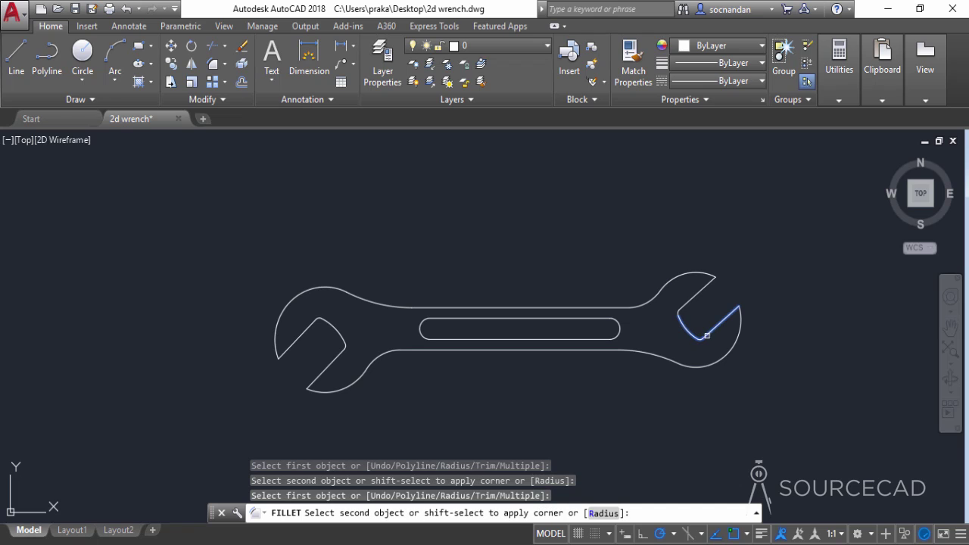
pyautogui.click(710, 331)
pyautogui.press('Escape')
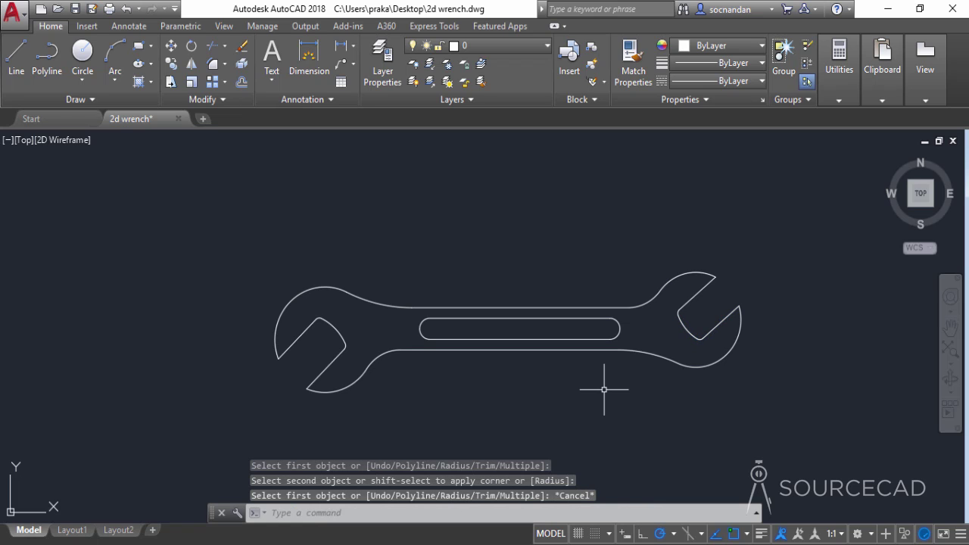